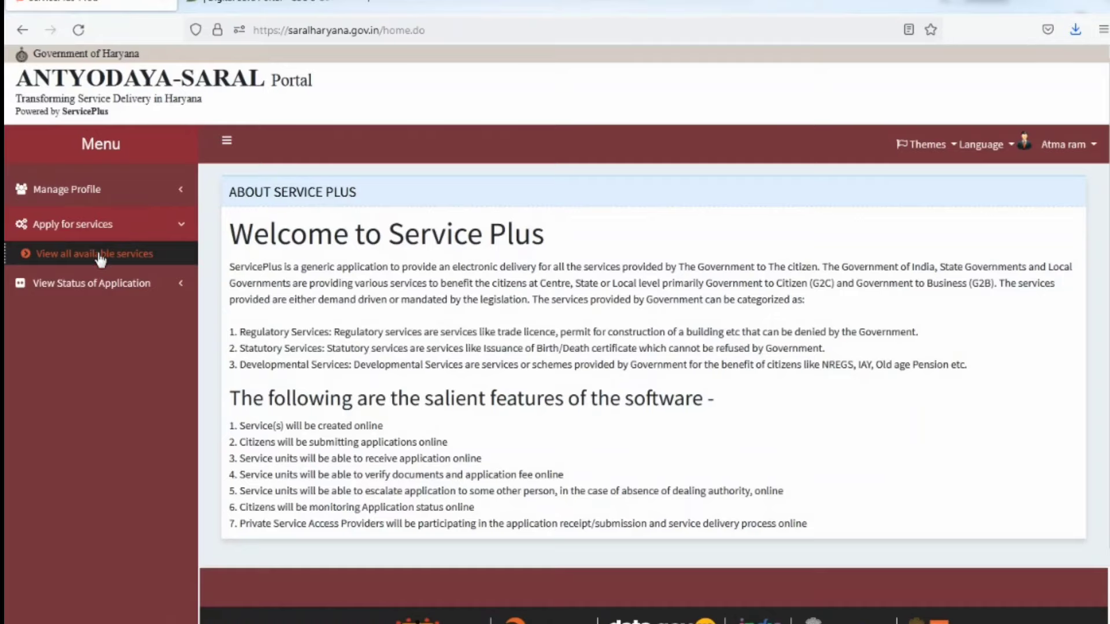
Search all available services for 'CASTE CER' and open the Caste Certificate application form.
left_click(113, 253)
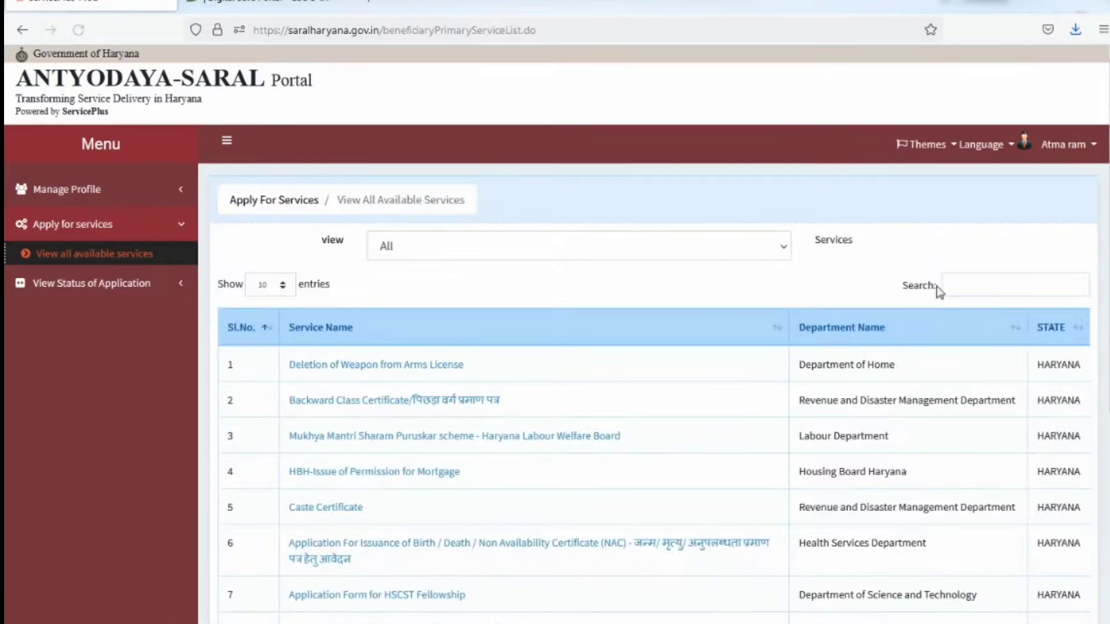
left_click(990, 283)
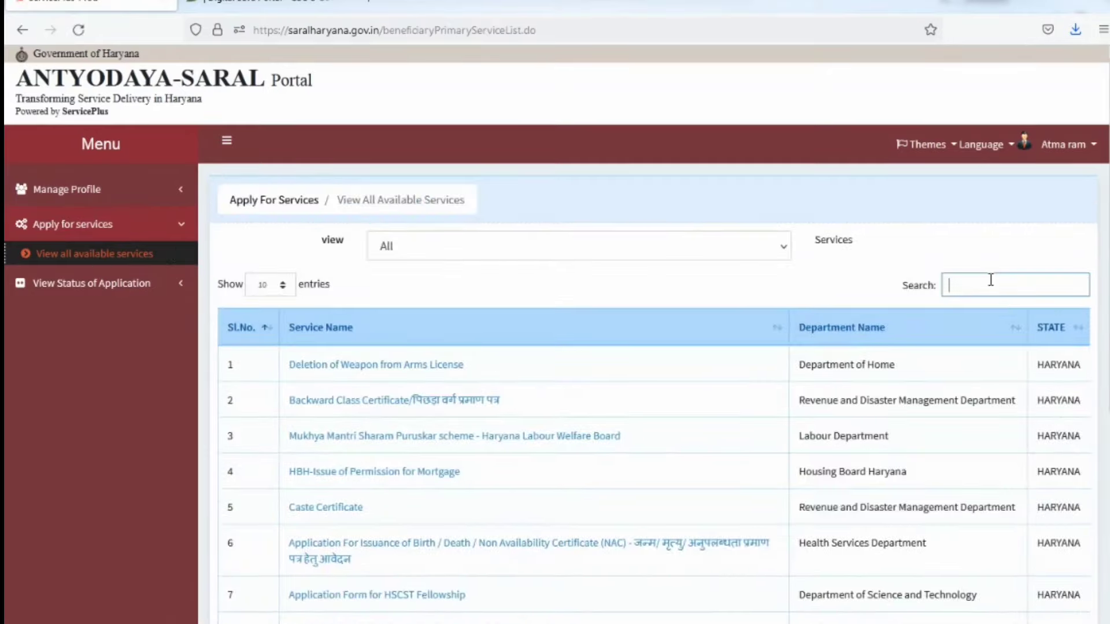
type("CASTE CER")
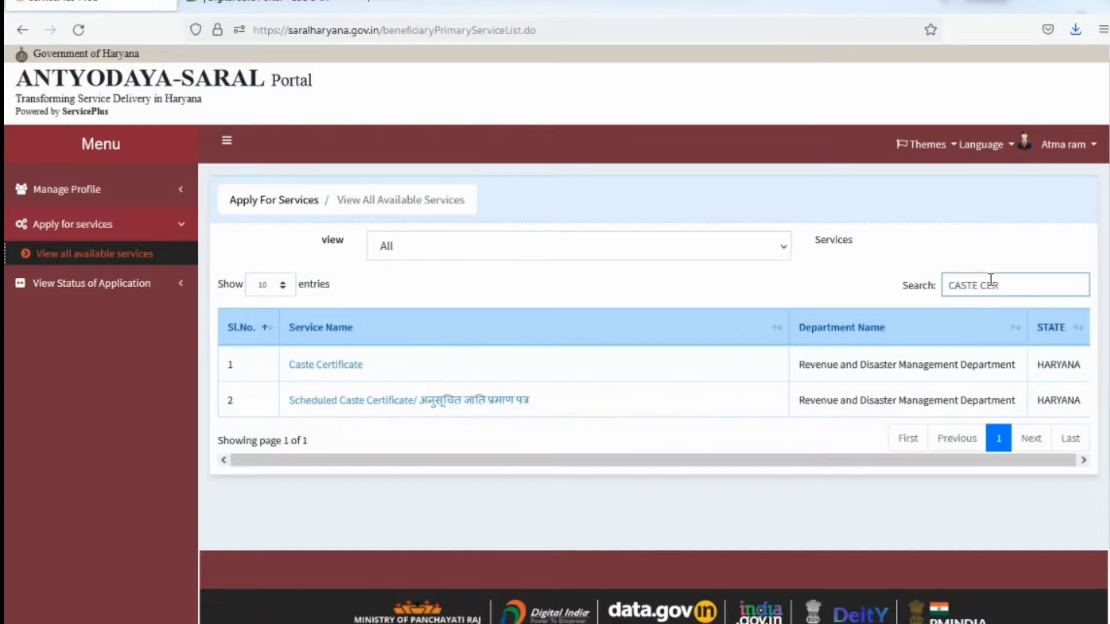
left_click(323, 364)
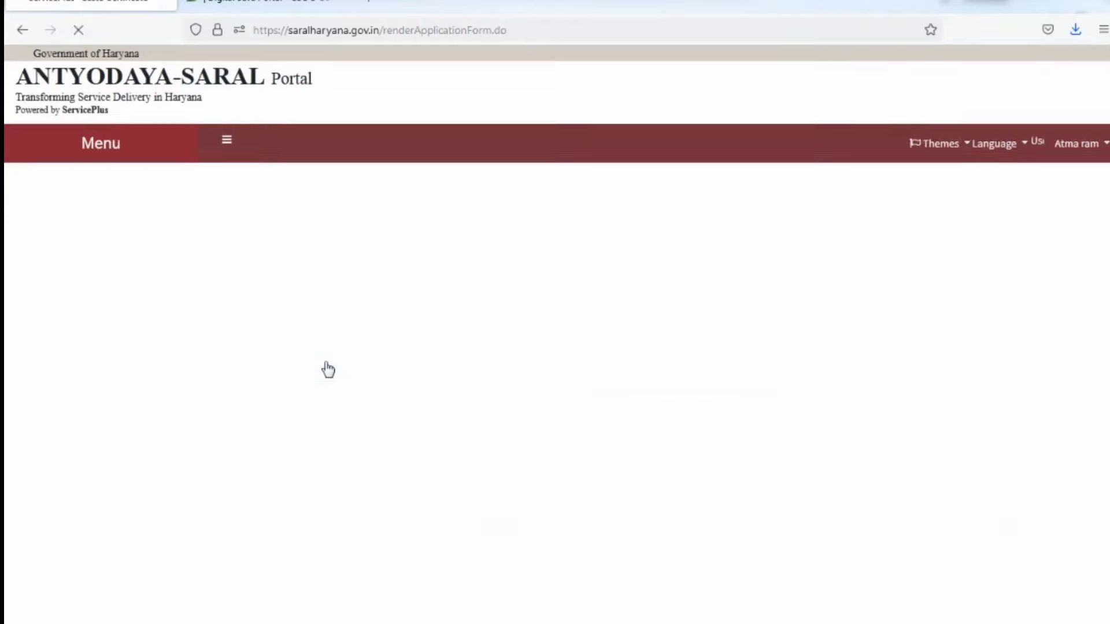
Fetch the family's data with the Family ID and select the applying family member.
left_click(653, 360)
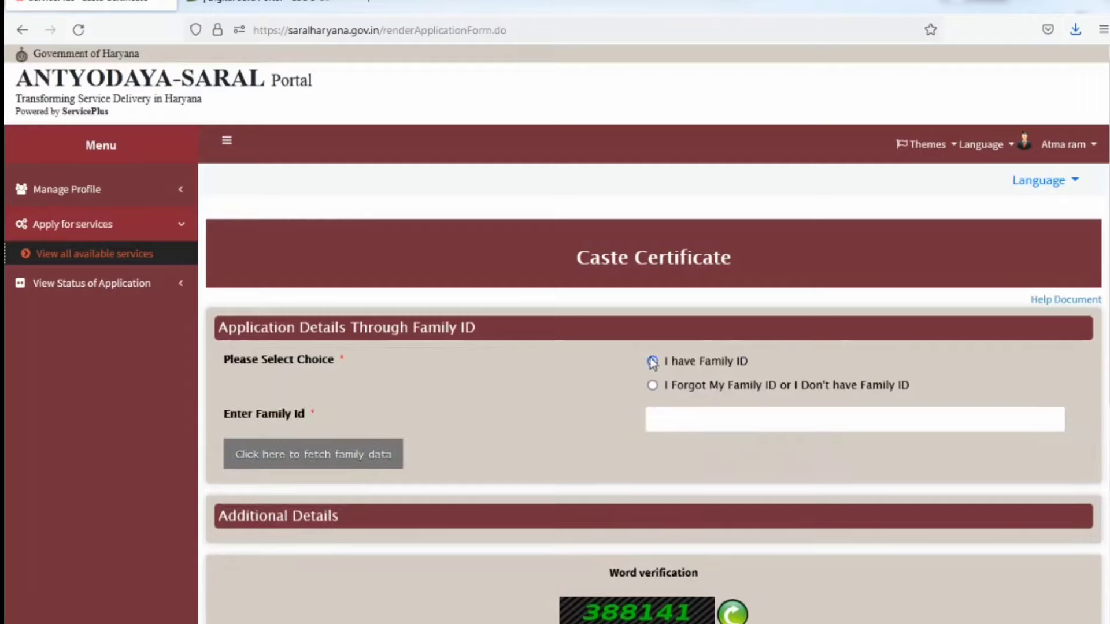
left_click(670, 421)
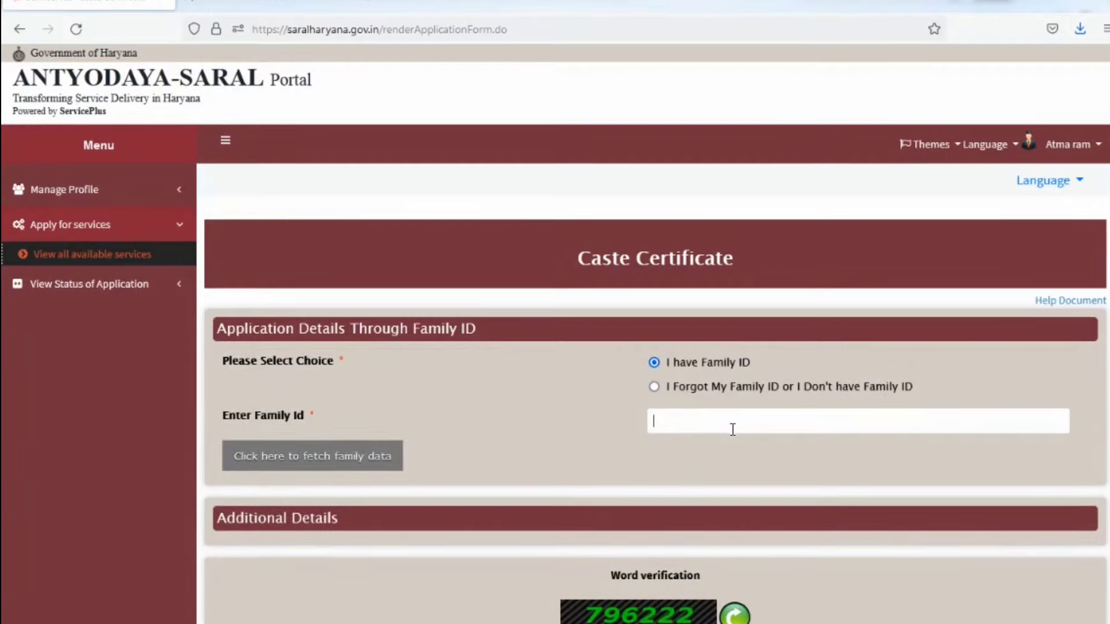
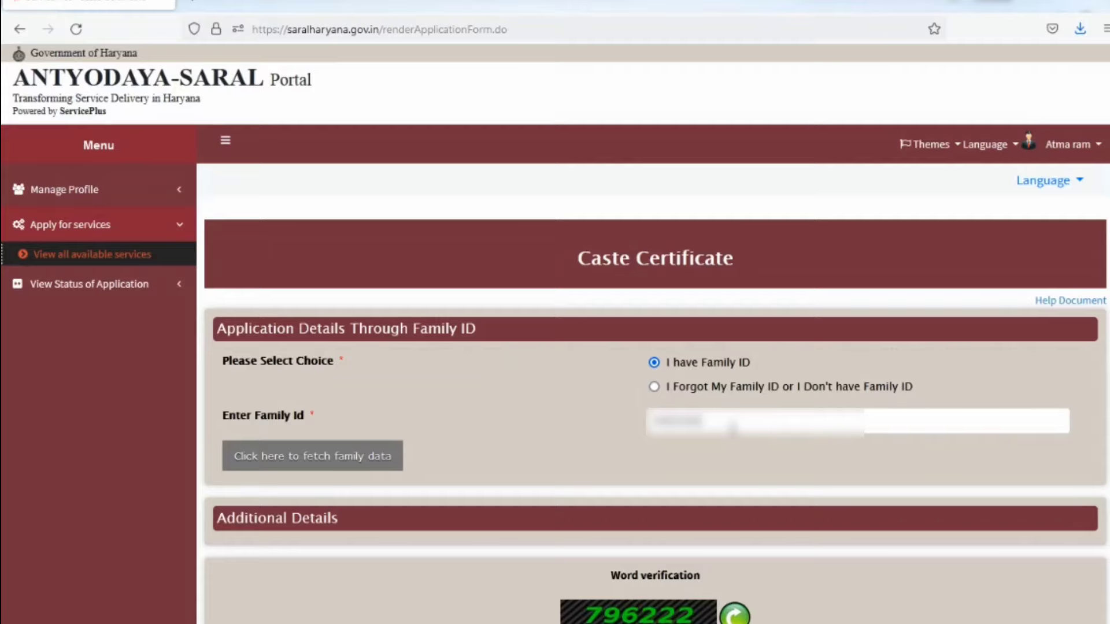
left_click(384, 457)
scroll(416, 451, "down", 3)
left_click(552, 398)
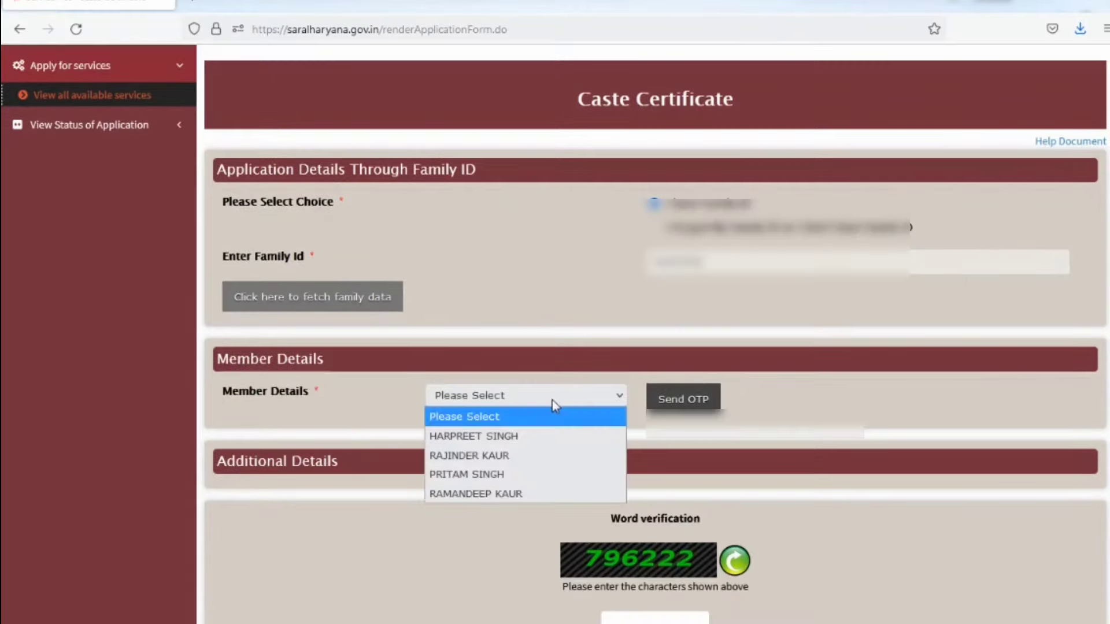
left_click(536, 440)
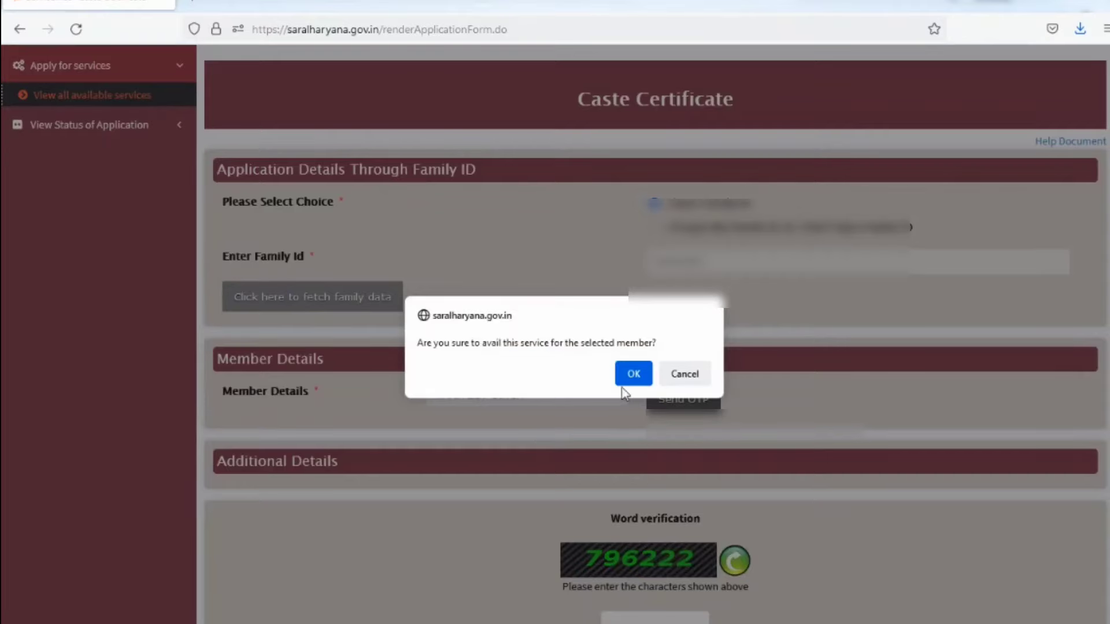
left_click(631, 375)
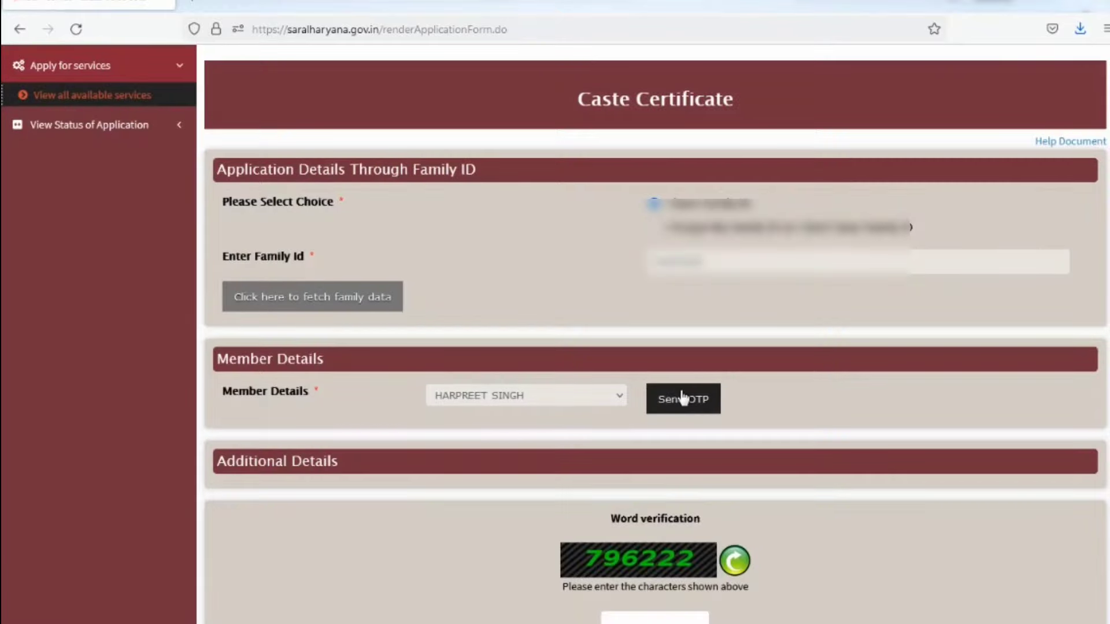
Send an OTP to the registered mobile and verify it with the received code.
left_click(682, 398)
left_click(586, 550)
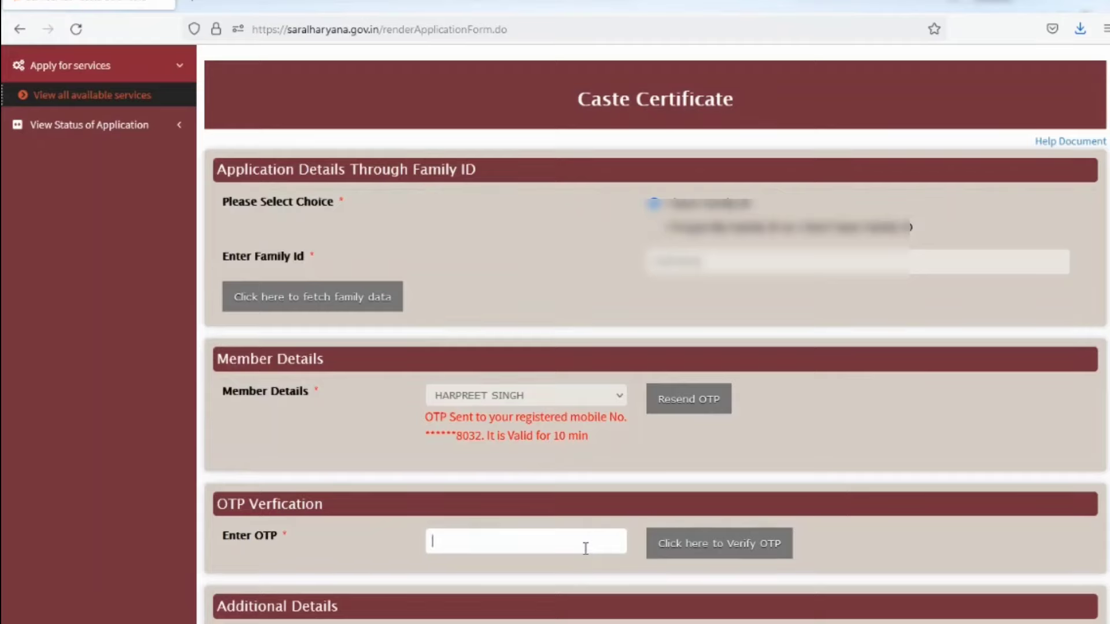
left_click(699, 546)
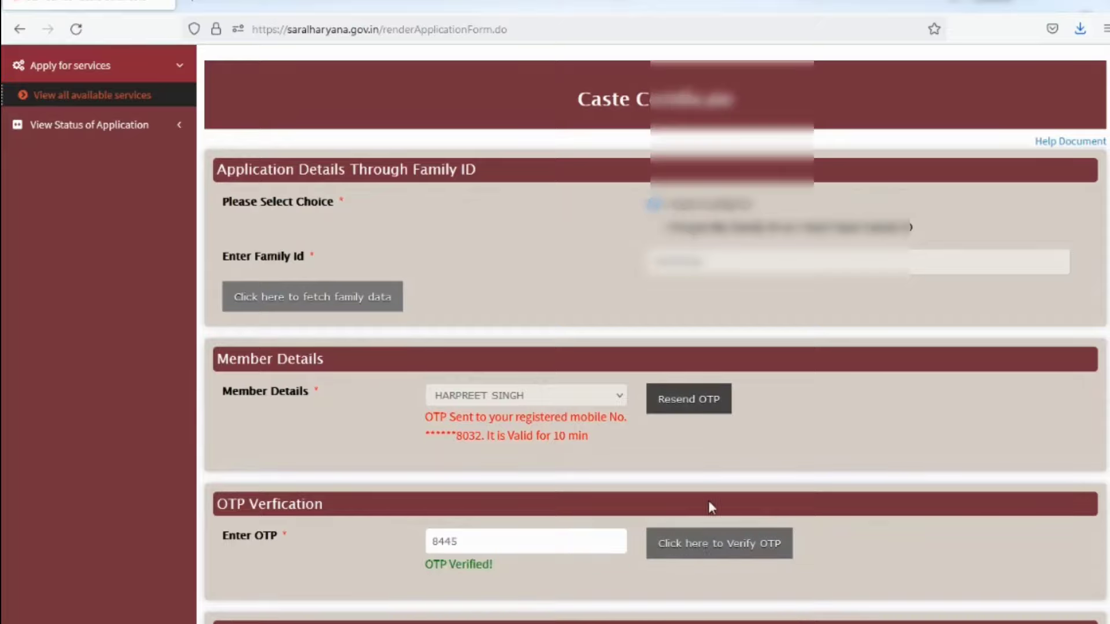
Review the prefilled Personal Details and photo down to the Identify Your Location section.
scroll(638, 494, "down", 2)
scroll(618, 488, "down", 4)
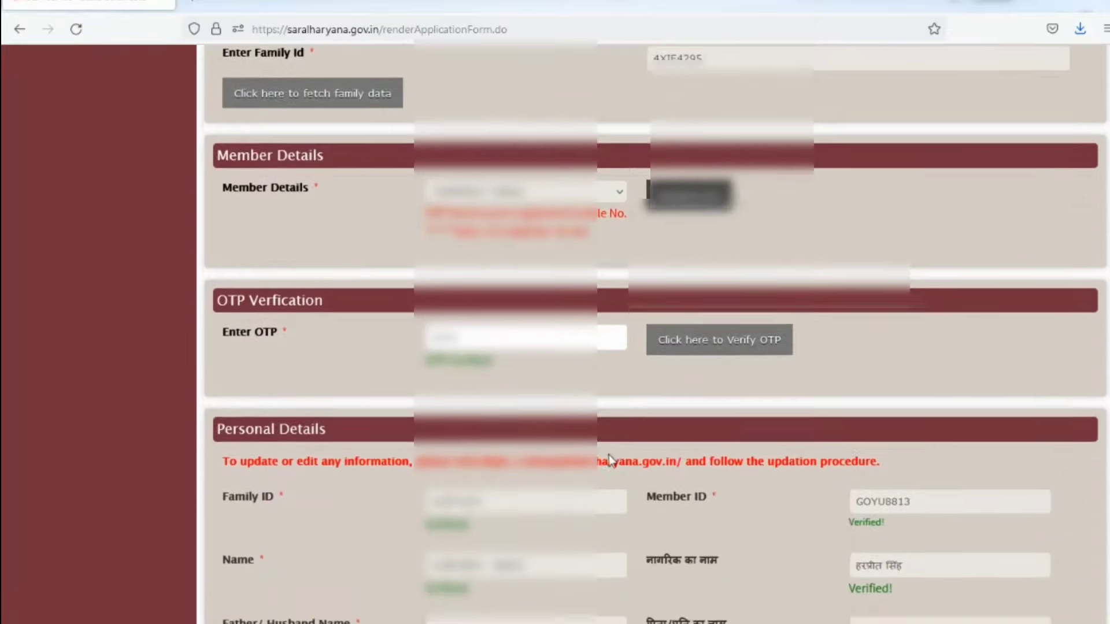
scroll(644, 276, "down", 5)
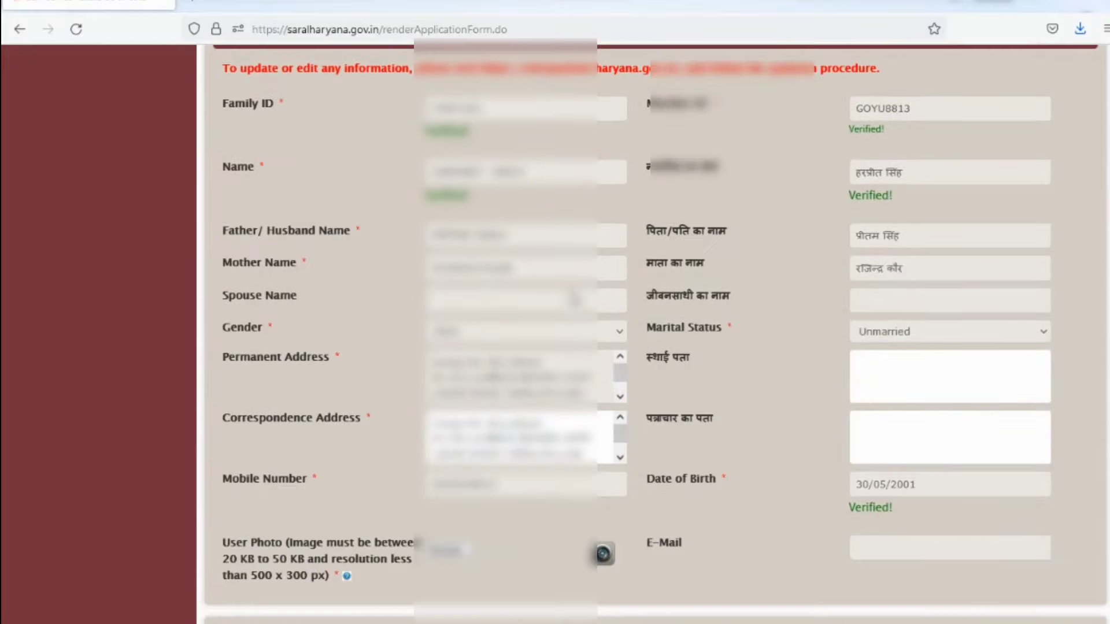
scroll(643, 277, "down", 3)
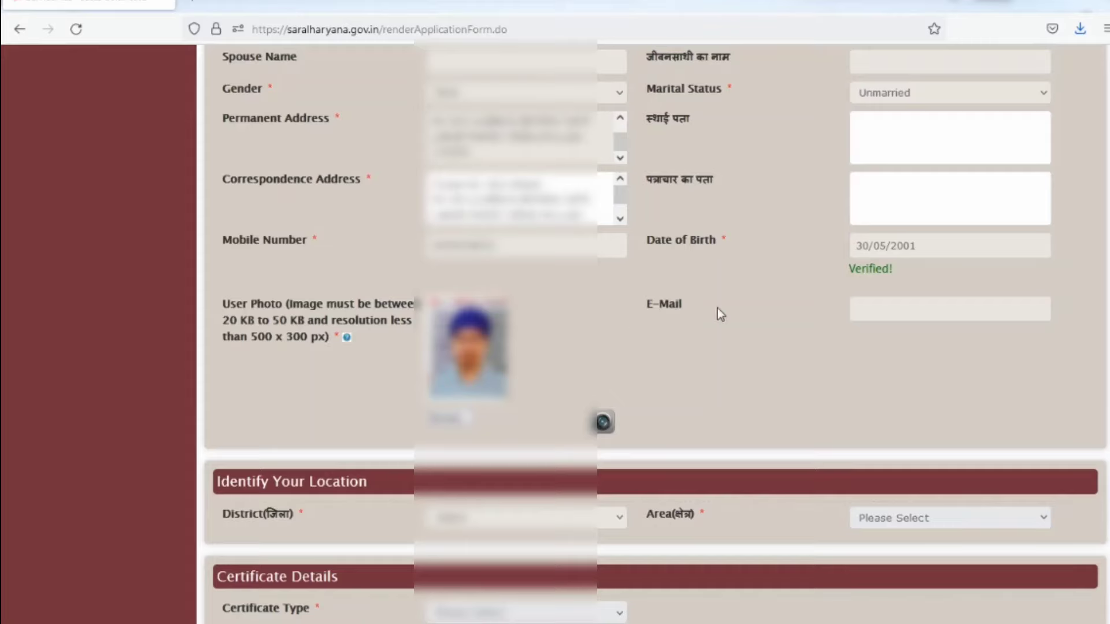
scroll(717, 308, "down", 2)
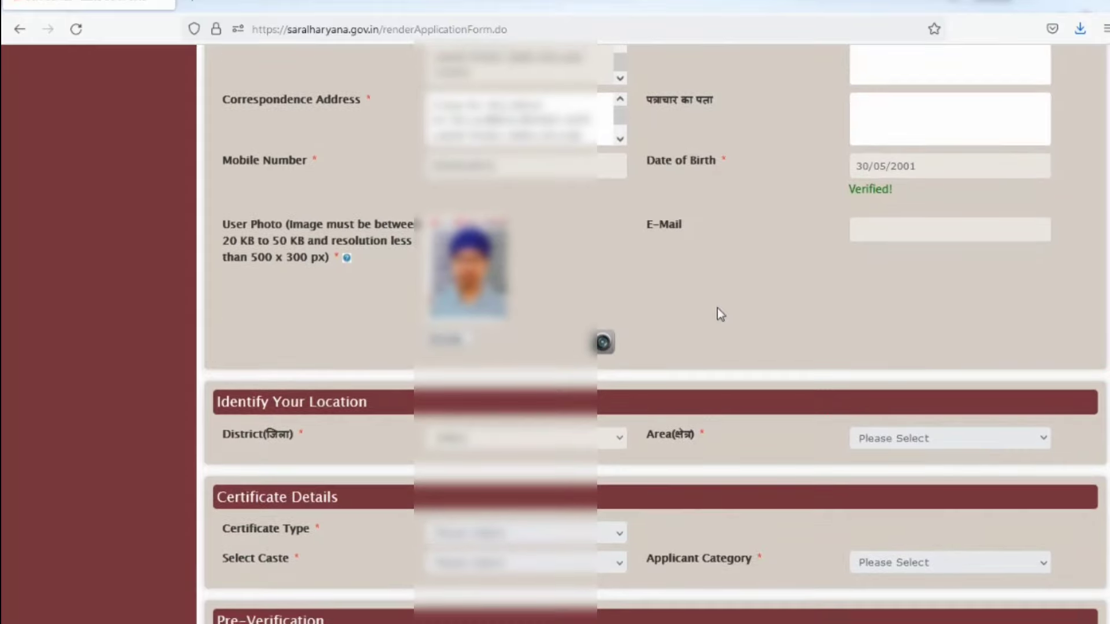
scroll(705, 307, "down", 2)
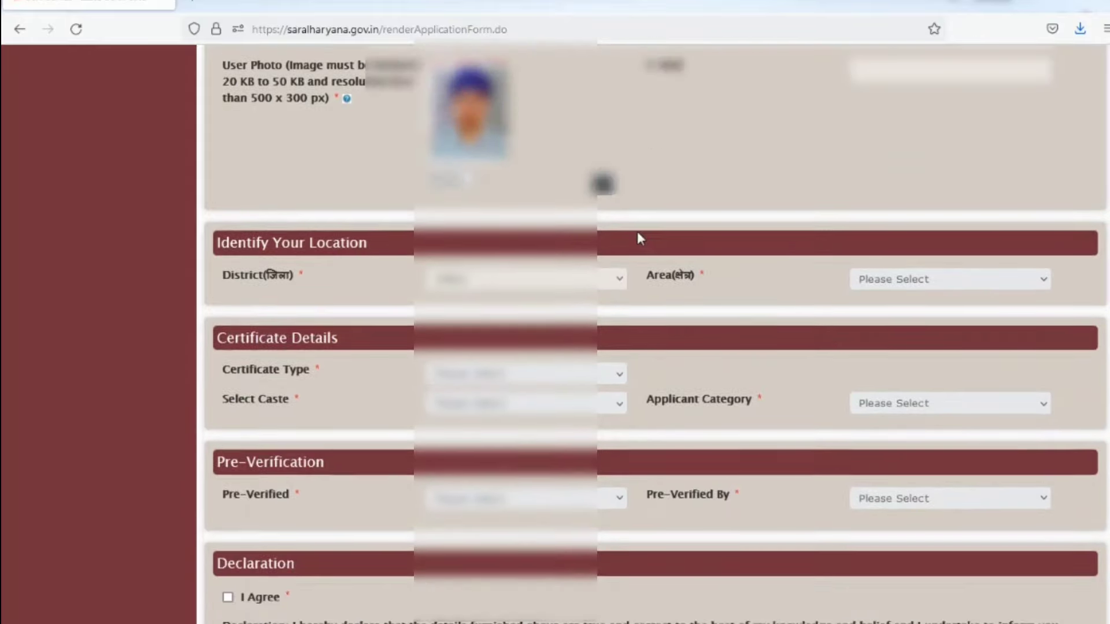
scroll(640, 238, "down", 1)
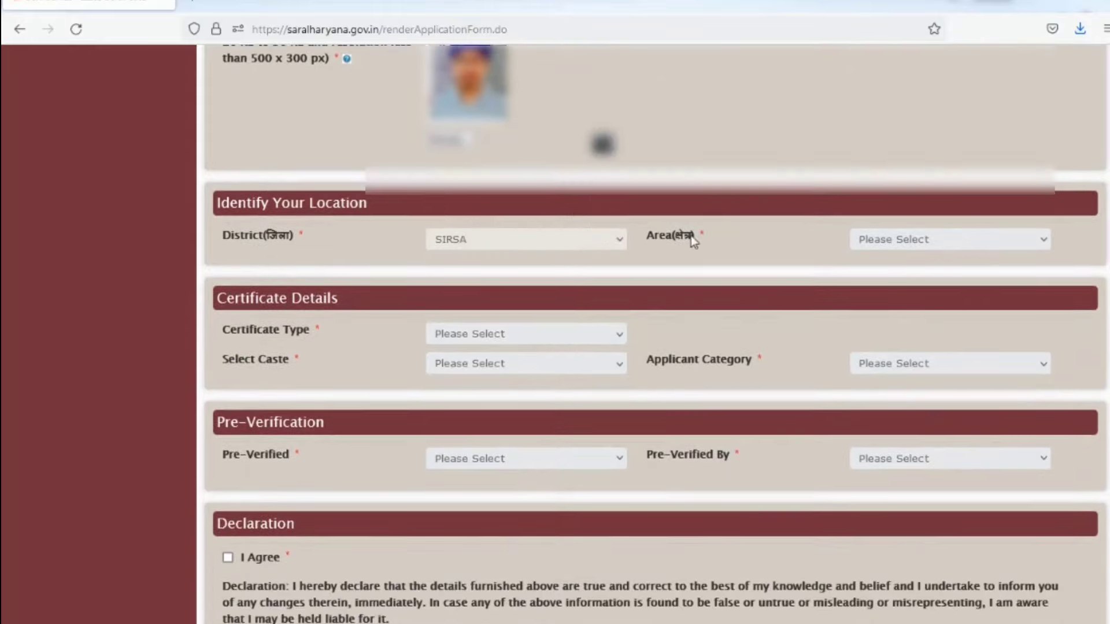
Set Area to Urban, Tehsil to SIRSA and City/Village to Sirsa.
left_click(892, 241)
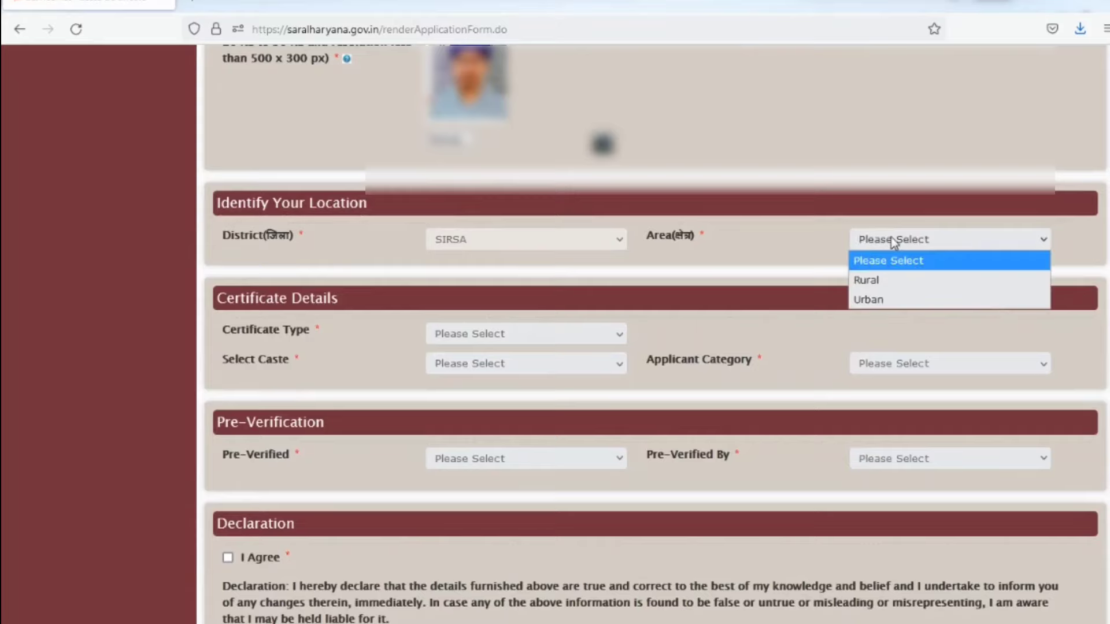
left_click(870, 300)
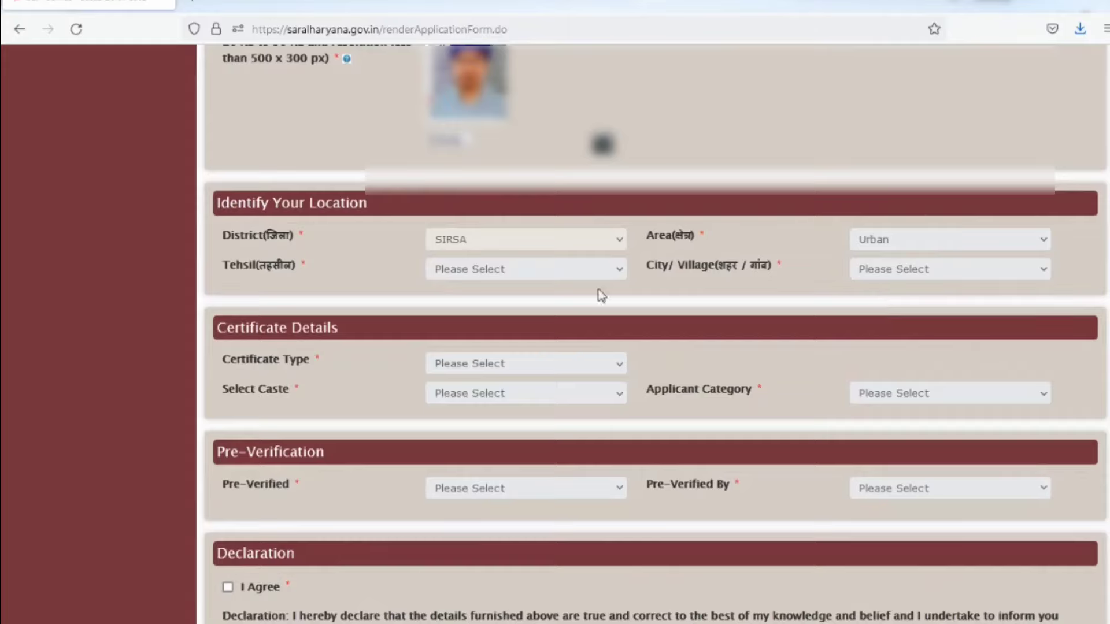
left_click(586, 276)
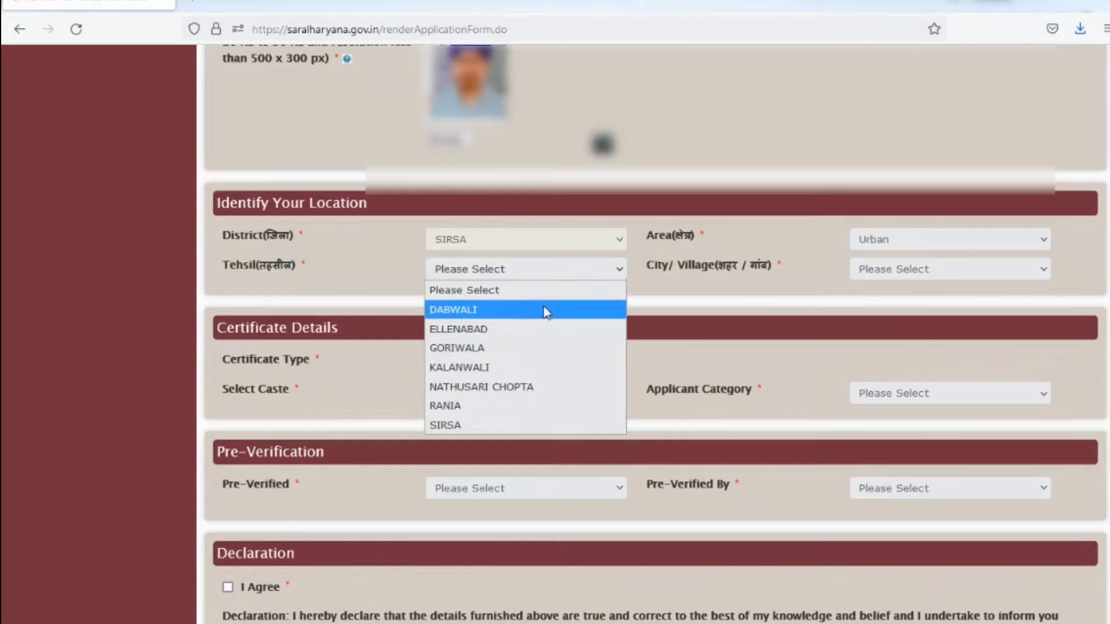
left_click(517, 426)
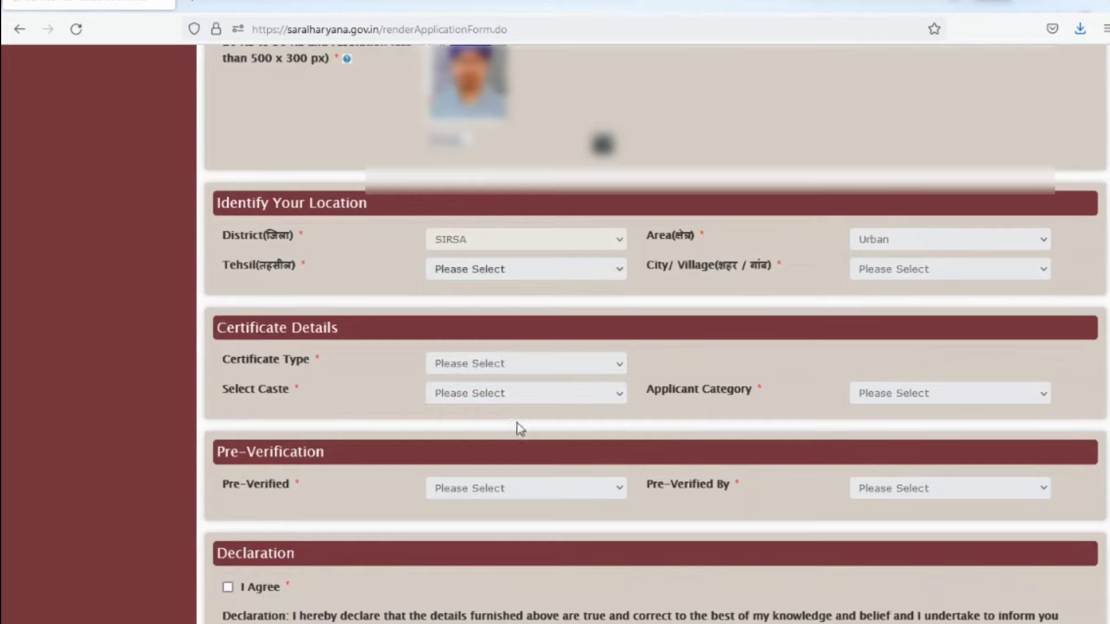
left_click(866, 277)
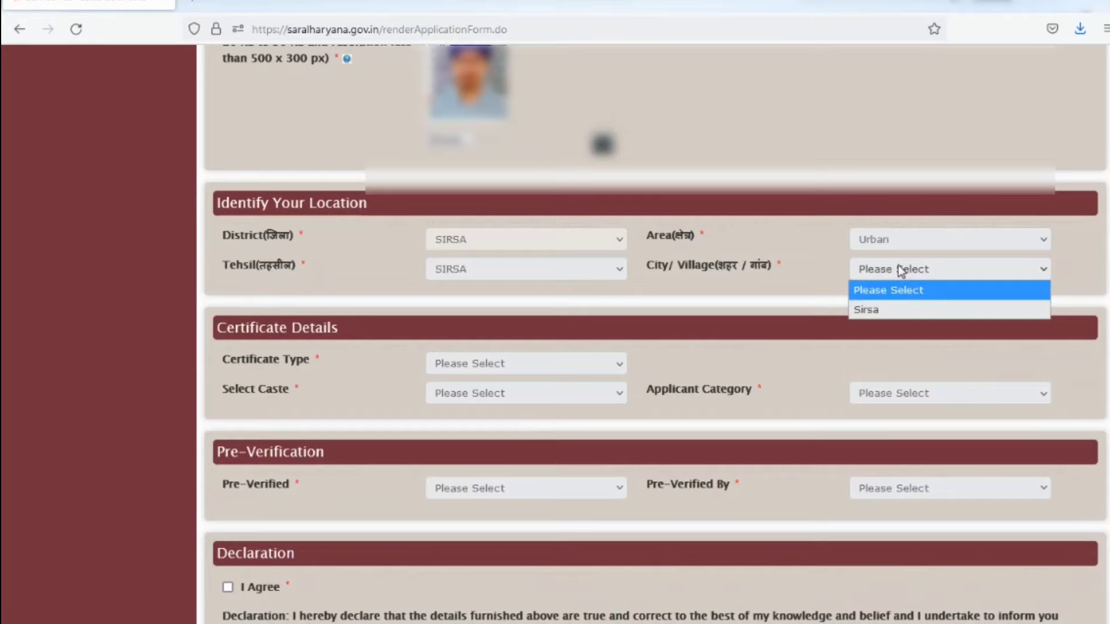
left_click(865, 309)
left_click(542, 365)
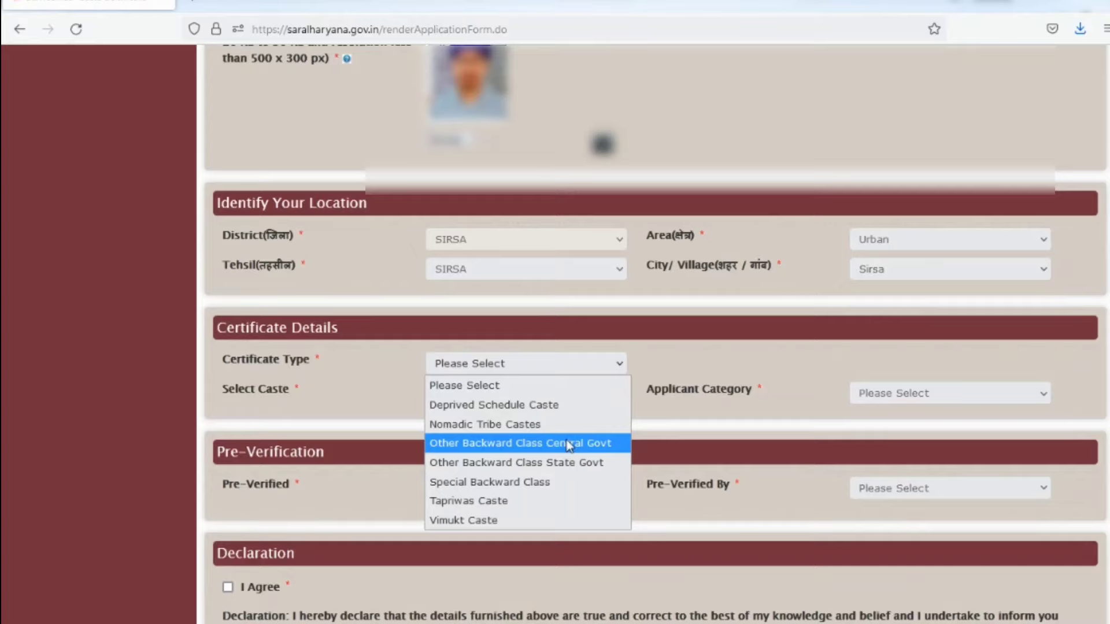
Choose certificate type Other Backward Class Central Govt and caste Khati.
left_click(568, 444)
left_click(521, 390)
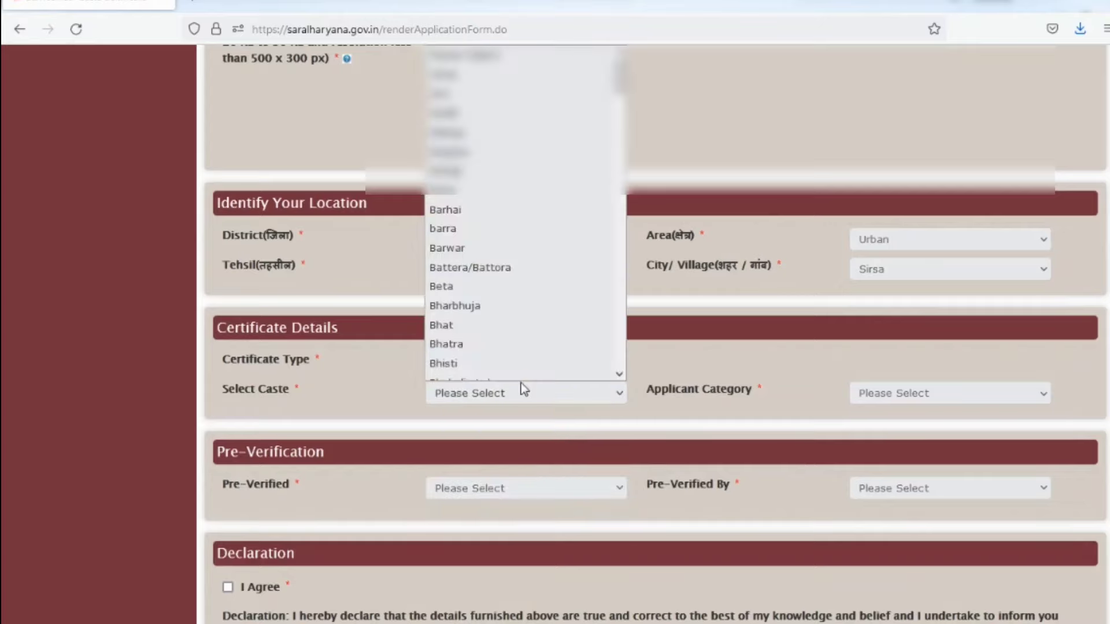
left_click(521, 386)
left_click(521, 386)
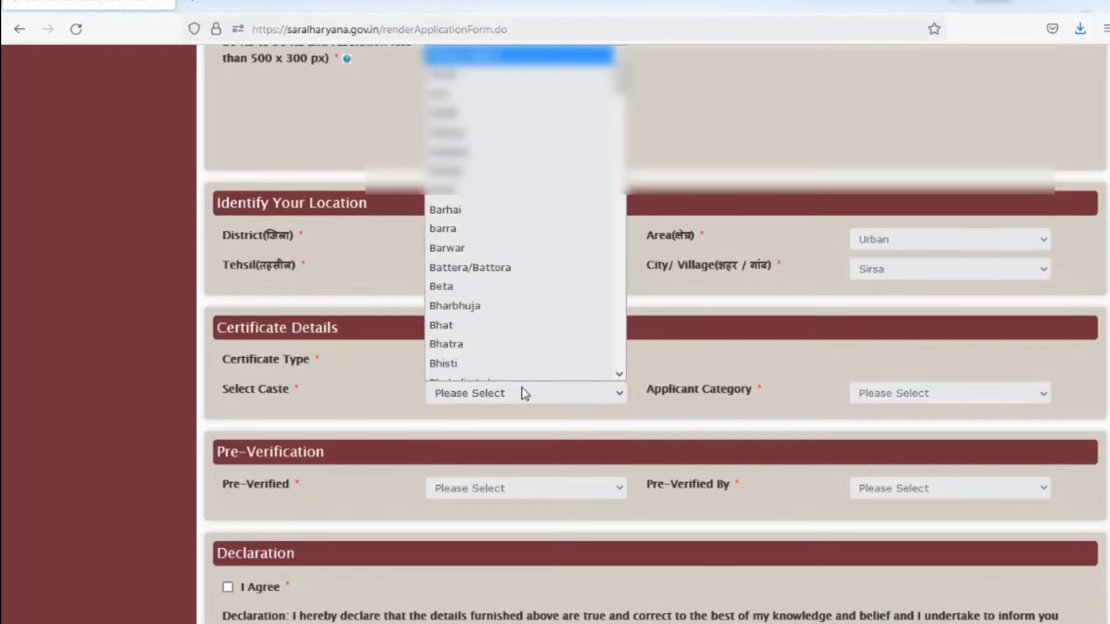
type("khati")
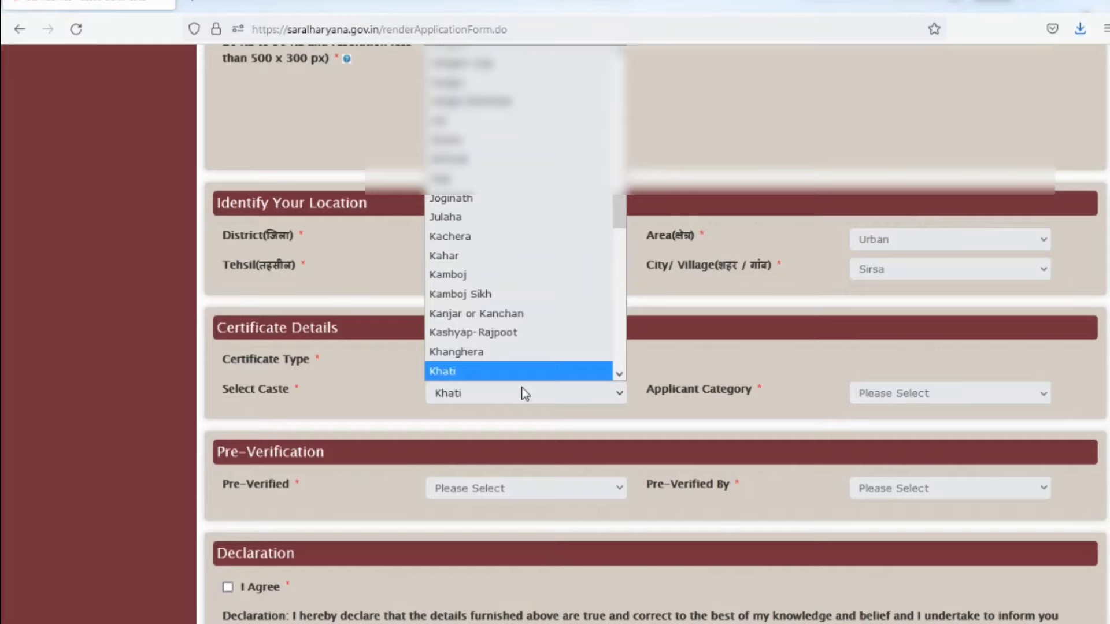
key("Return")
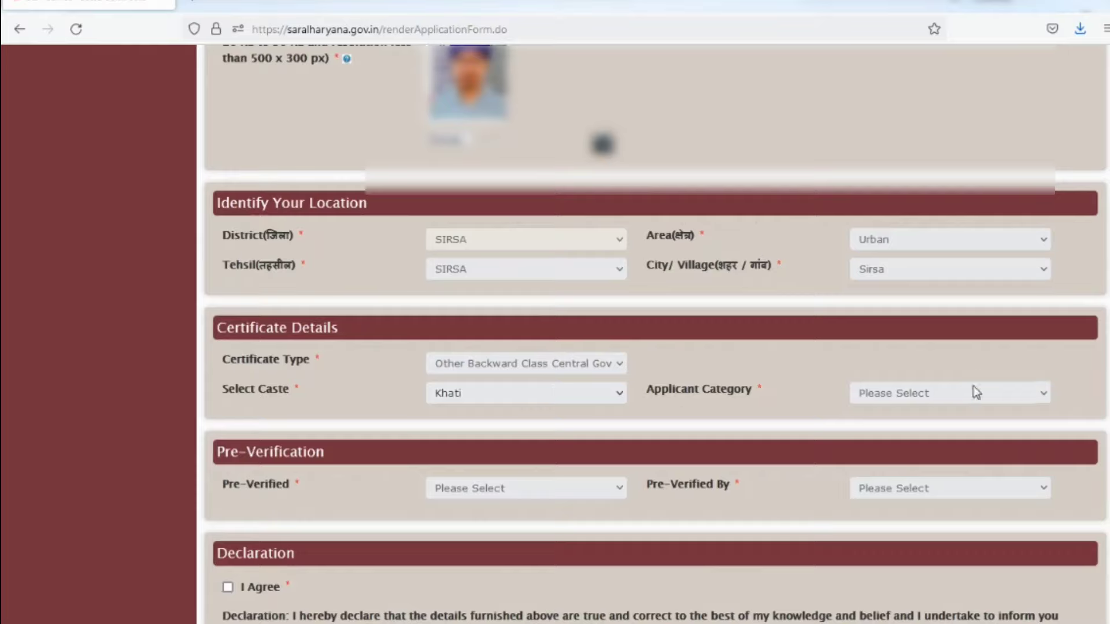
Set applicant category to Non Government Employee and Pre-Verified to Yes.
left_click(899, 399)
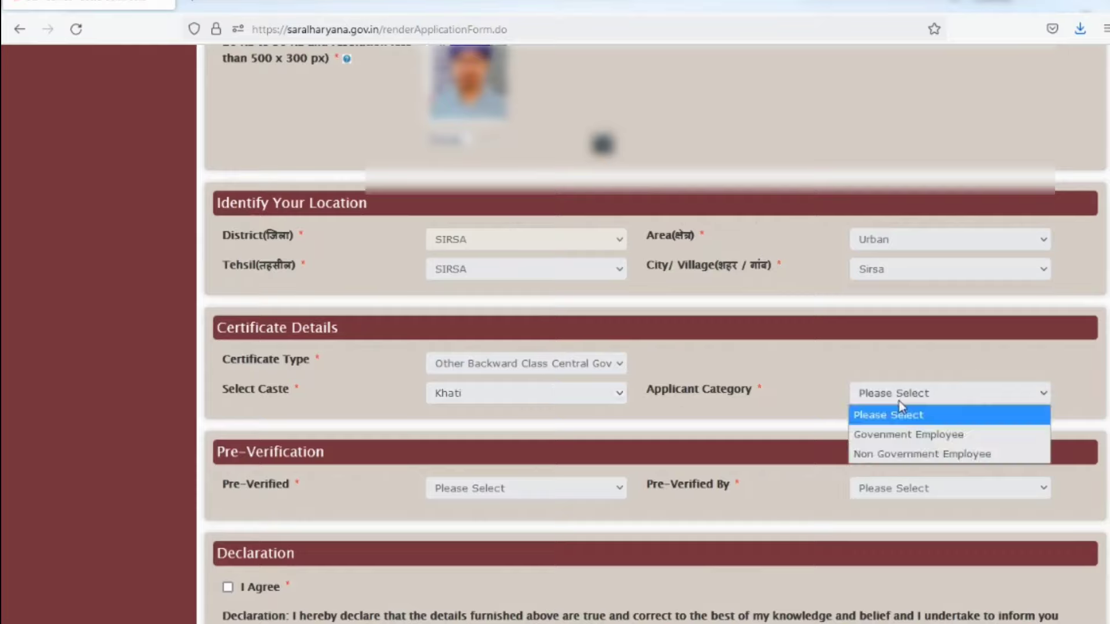
left_click(894, 461)
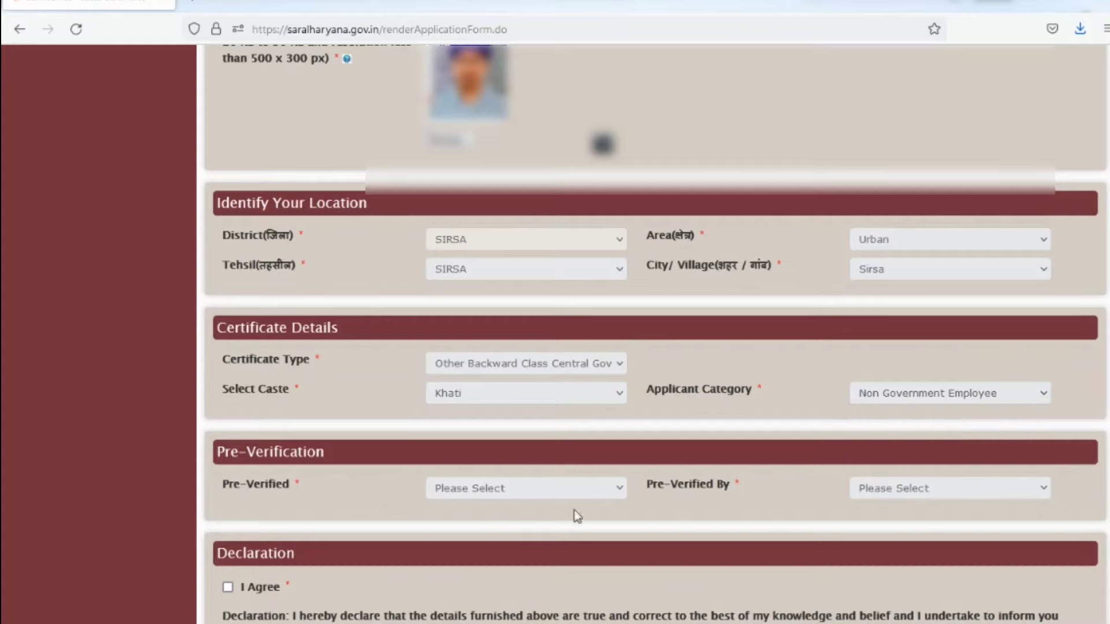
left_click(520, 489)
left_click(503, 530)
Choose Secy MC Sirsa as the Pre-Verified By official.
left_click(884, 489)
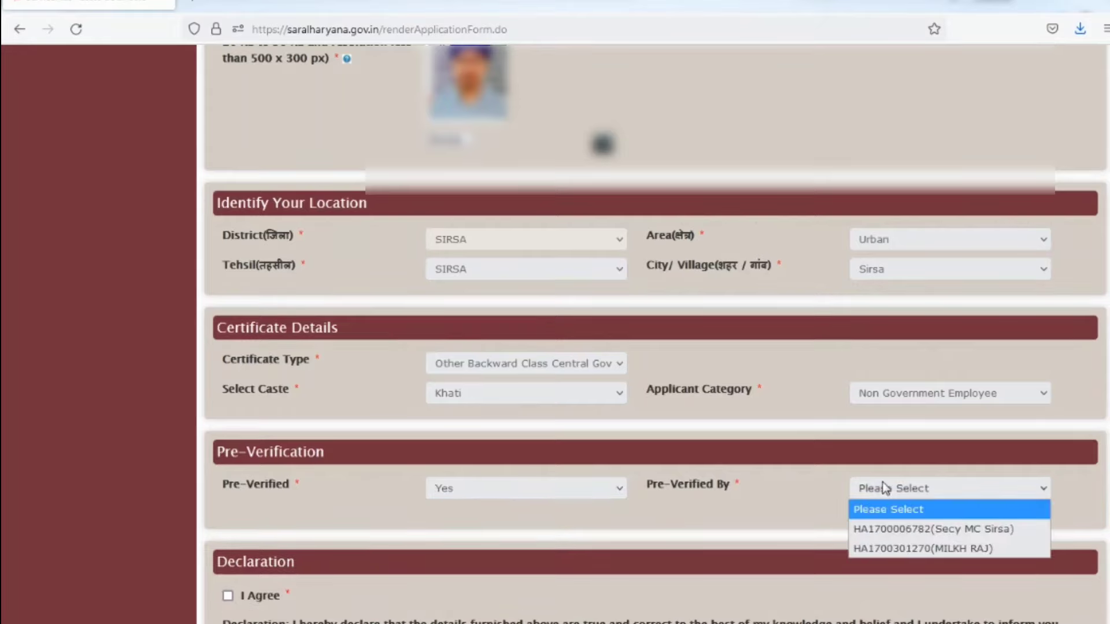
left_click(886, 529)
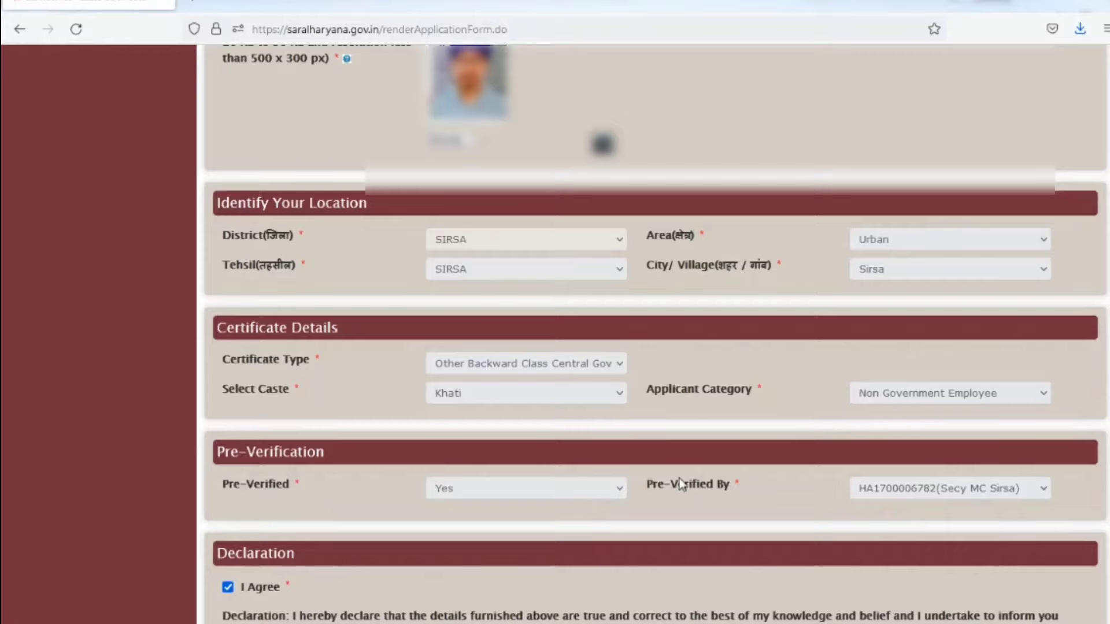
scroll(680, 484, "down", 5)
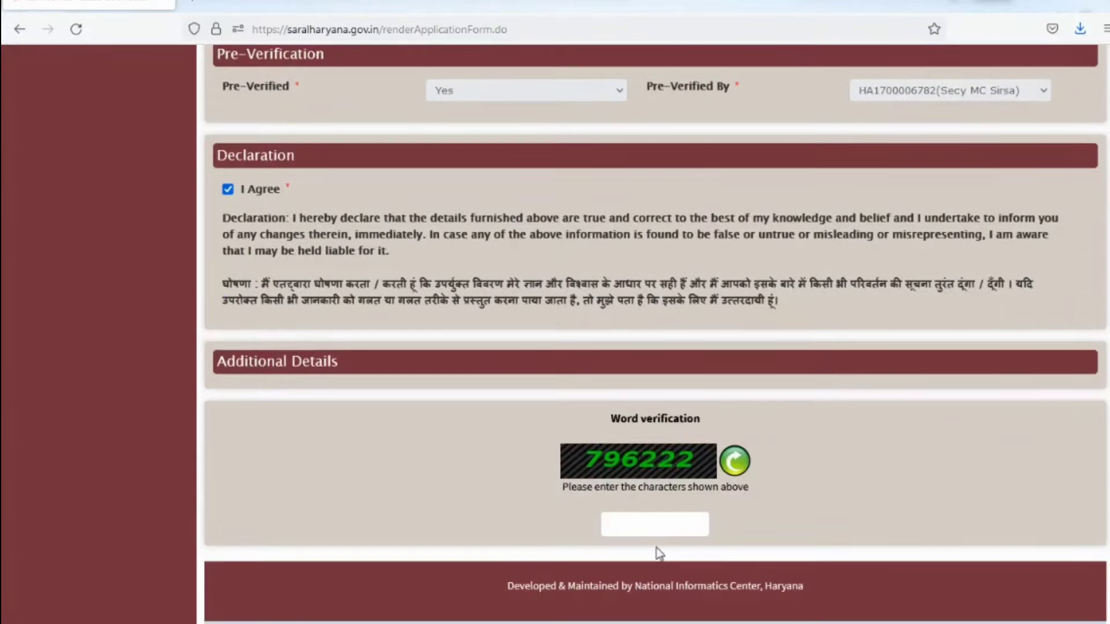
Enter the word-verification captcha and submit the application form.
left_click(664, 523)
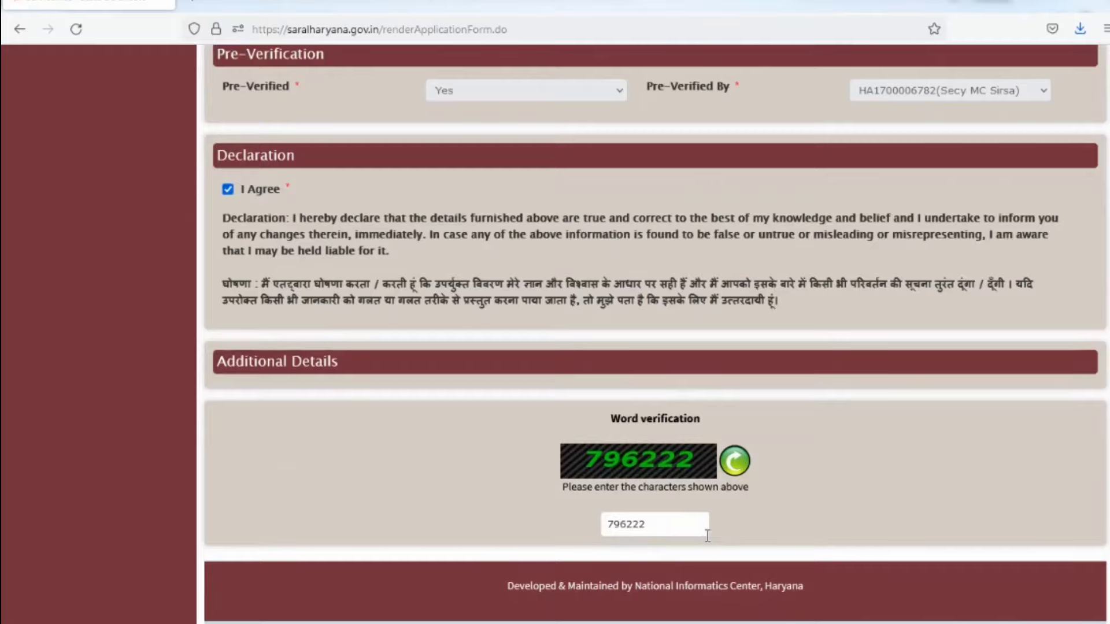
scroll(867, 549, "down", 2)
left_click(924, 565)
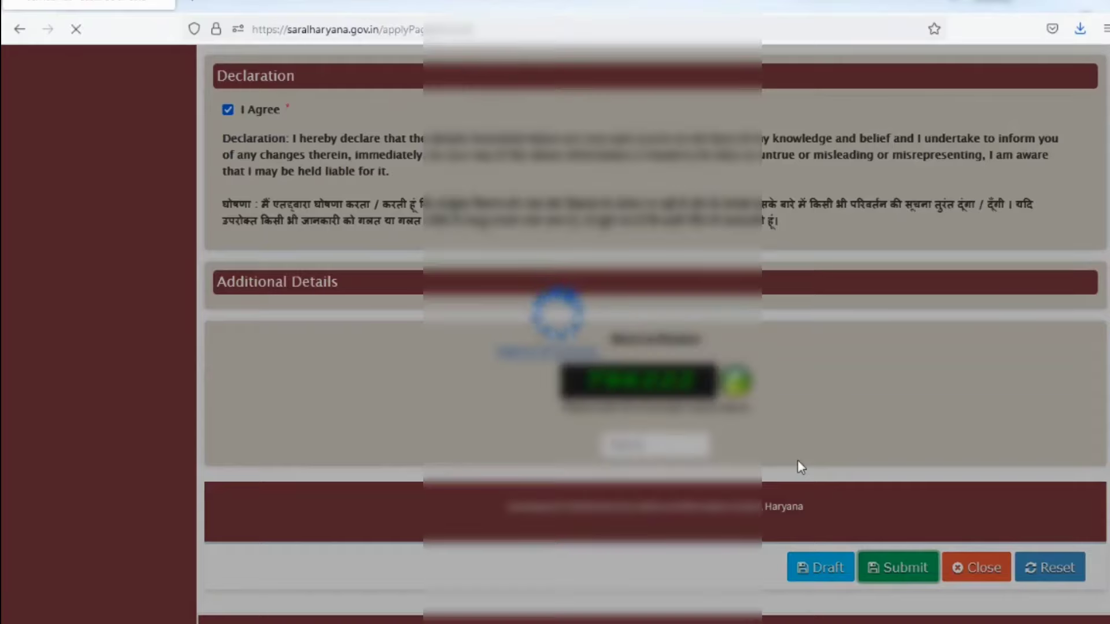
Go from the bottom of the application summary to Attach Annexure.
scroll(796, 459, "down", 15)
scroll(636, 429, "down", 3)
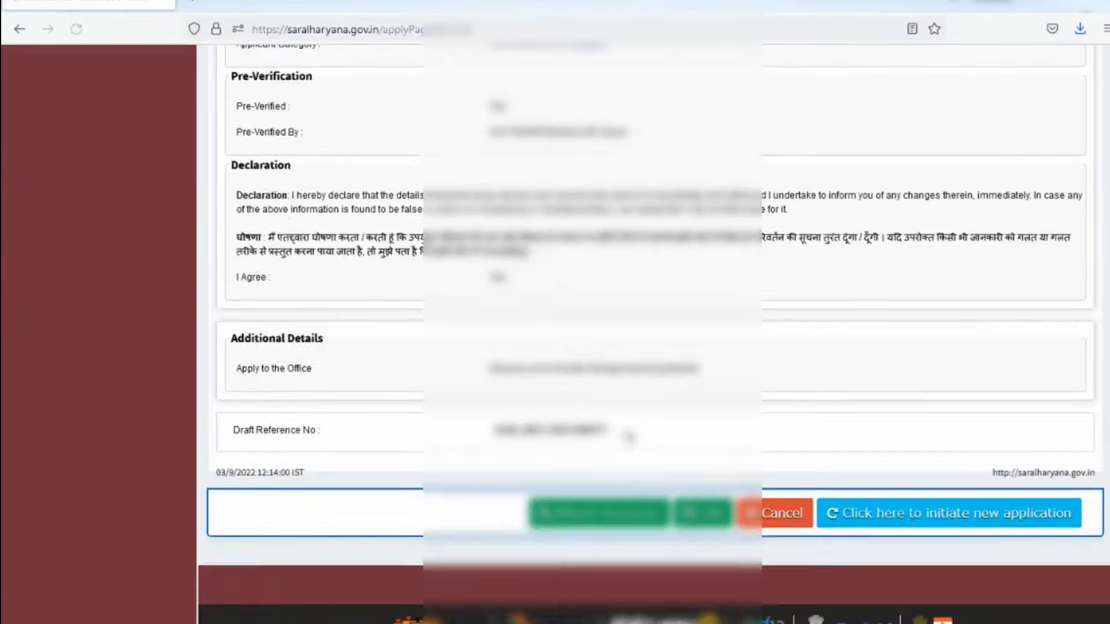
left_click(613, 508)
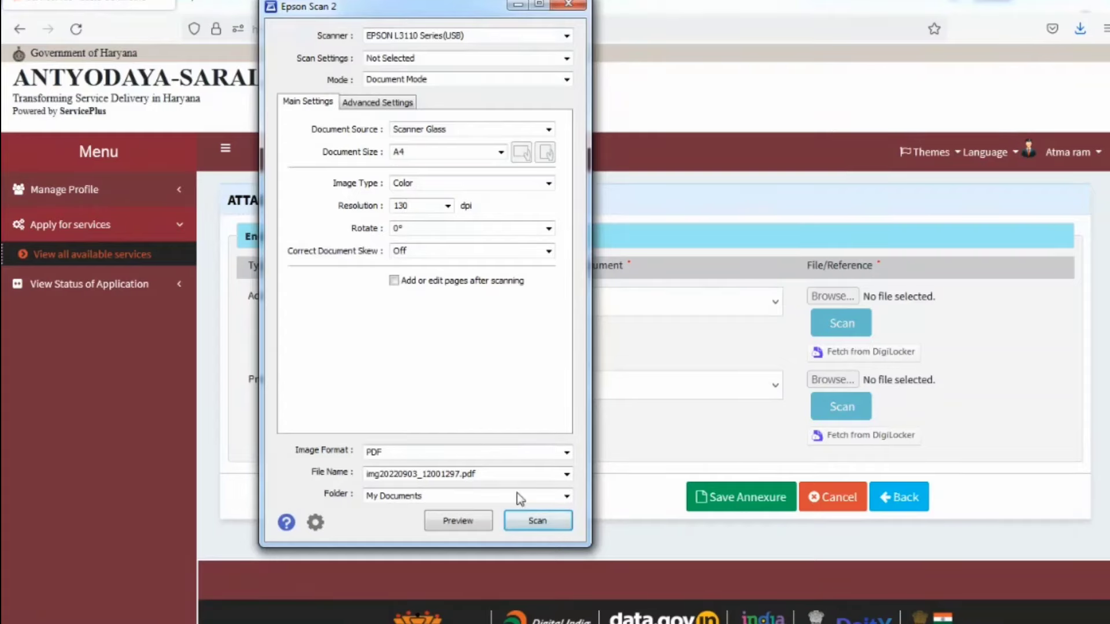
Scan the document on the glass to a PDF in My Documents with Epson Scan 2.
left_click(532, 520)
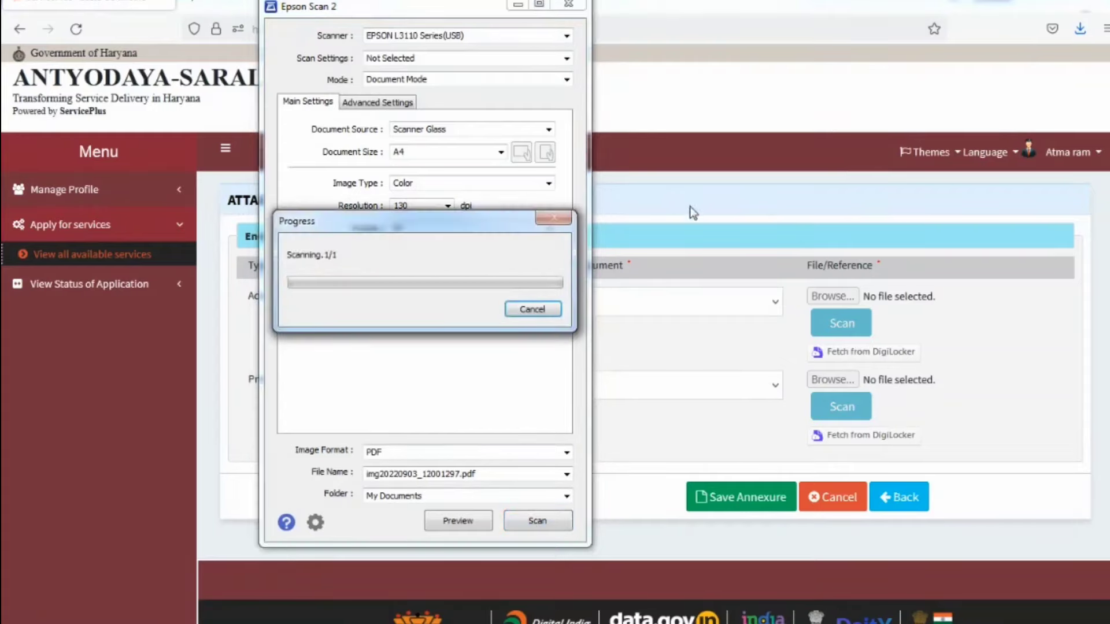
left_click(644, 294)
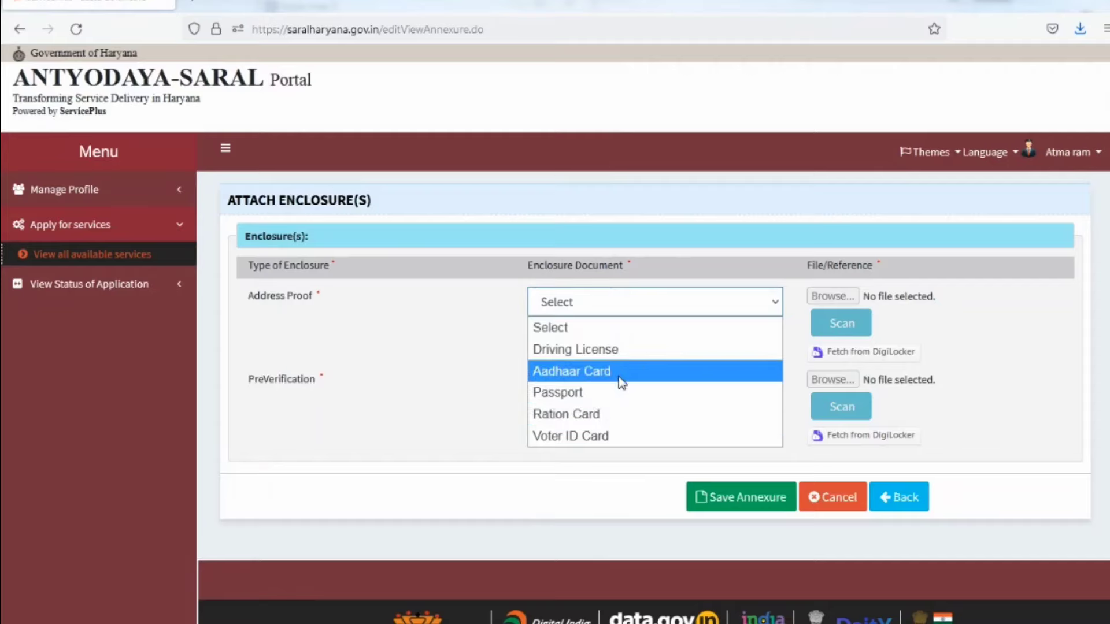
Attach a Ration Card file as address proof and save the annexures.
left_click(621, 416)
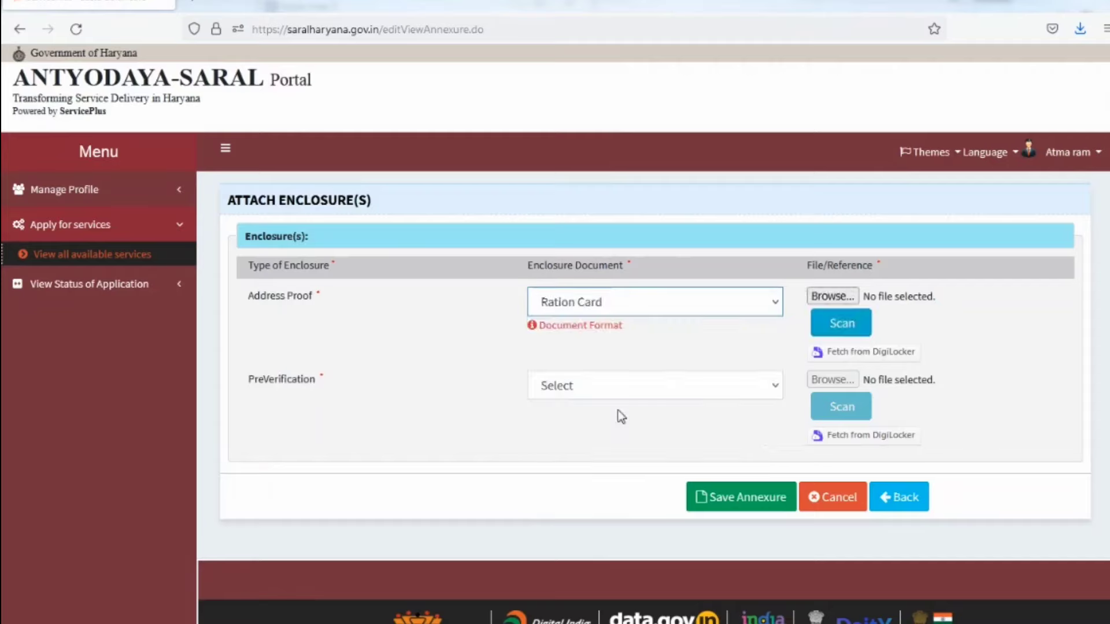
left_click(845, 296)
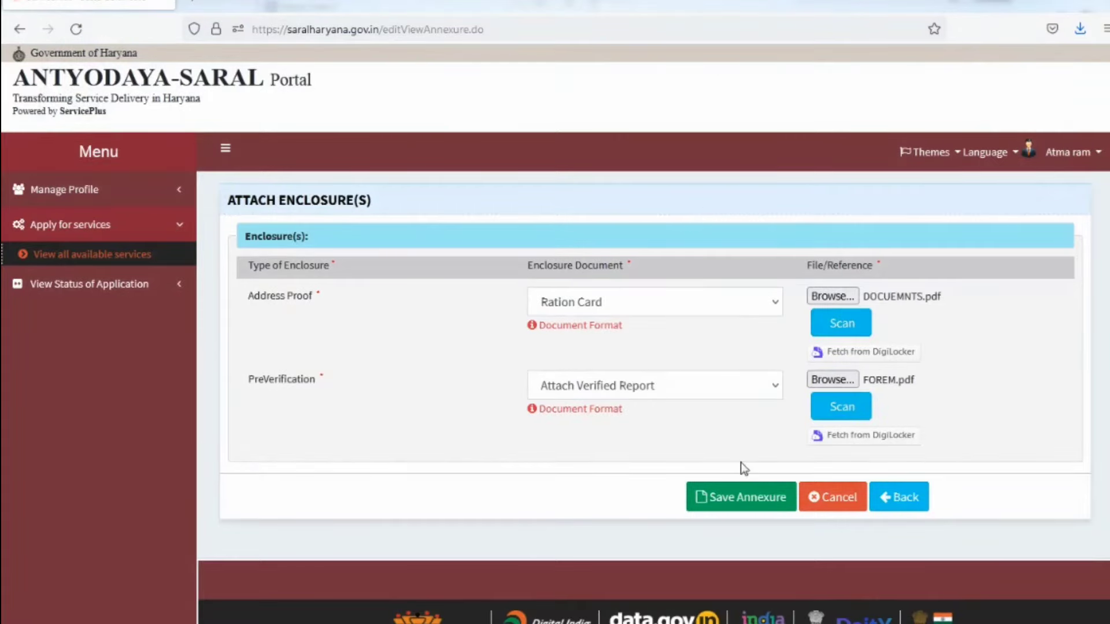
left_click(742, 502)
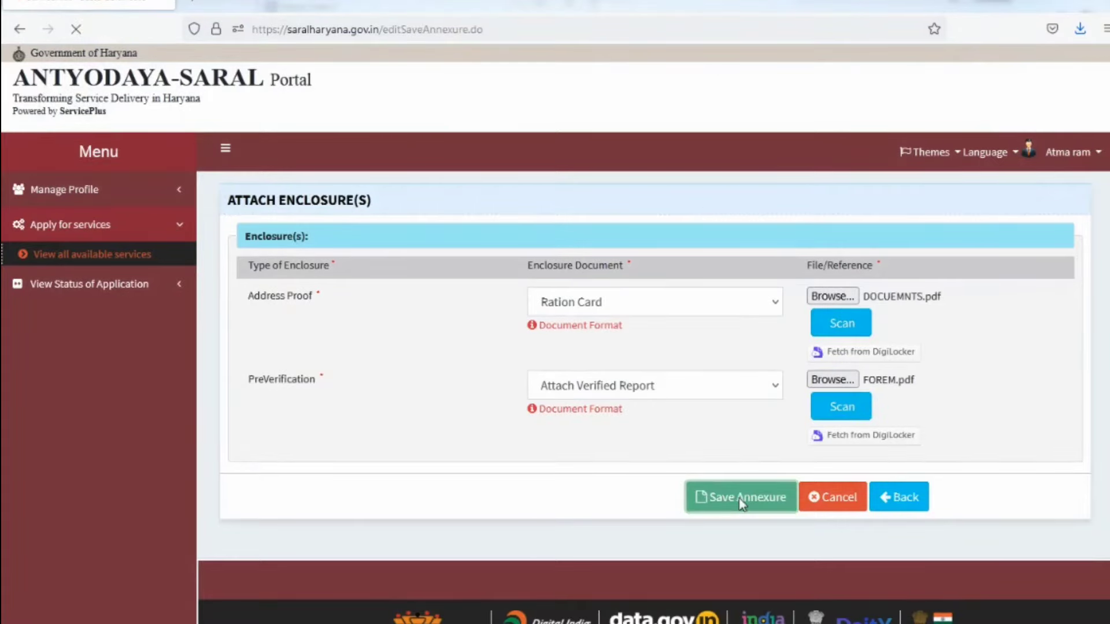
Proceed to the Payment Details page showing Rs. 30.0 due via CSC E-Wallet.
scroll(738, 498, "down", 15)
scroll(608, 444, "down", 2)
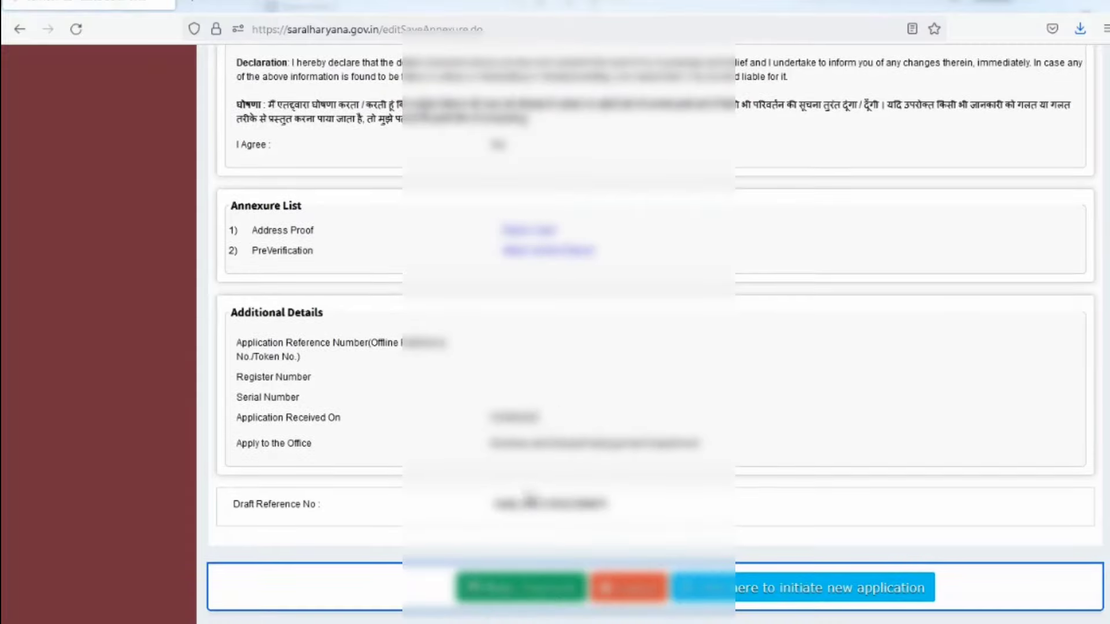
scroll(515, 523, "up", 10)
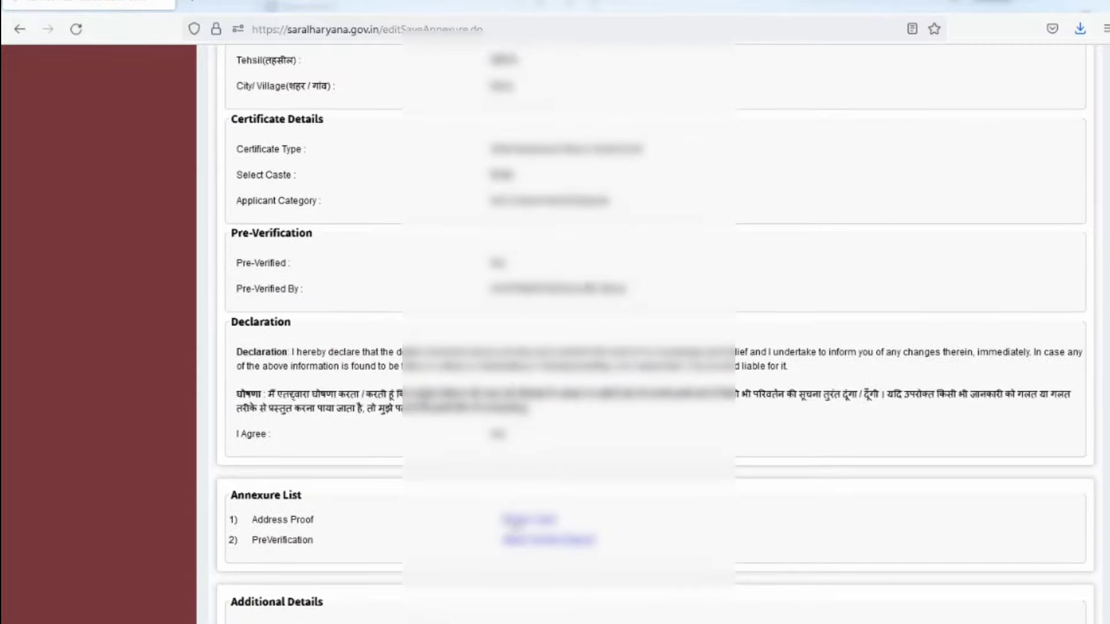
scroll(515, 523, "down", 5)
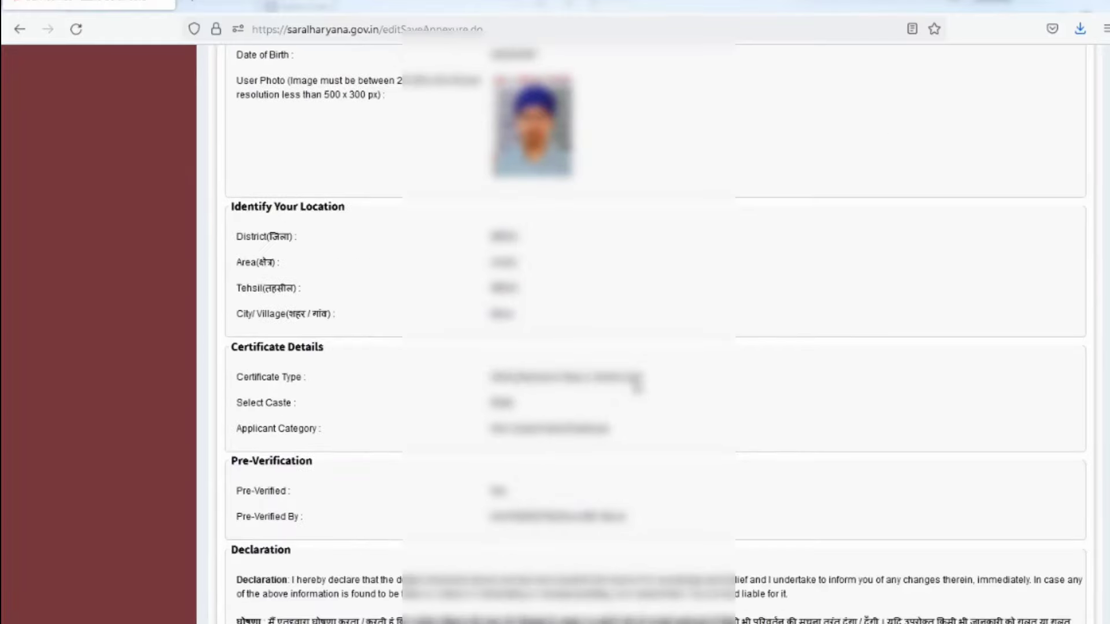
scroll(503, 452, "down", 9)
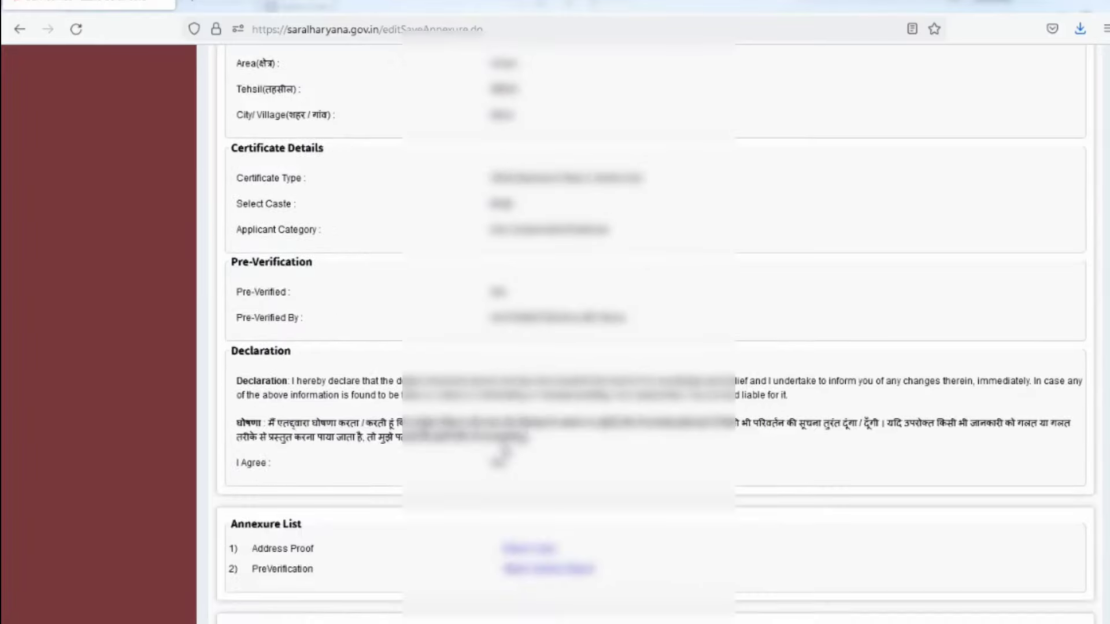
left_click(515, 588)
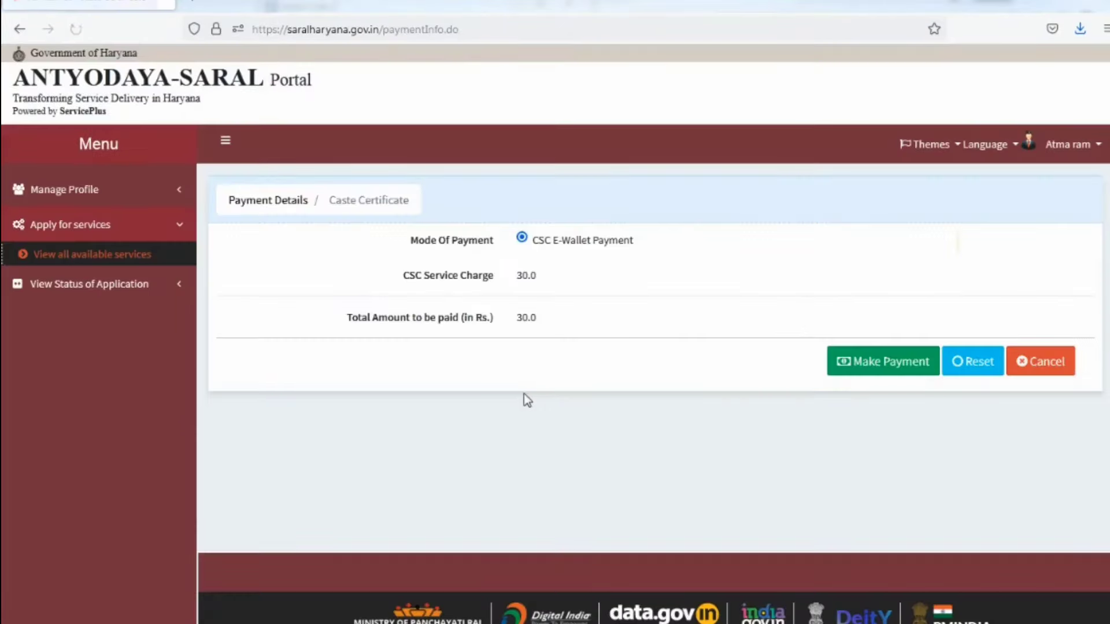
Start the CSC E-Wallet payment and enter the wallet password on the gateway.
left_click(869, 361)
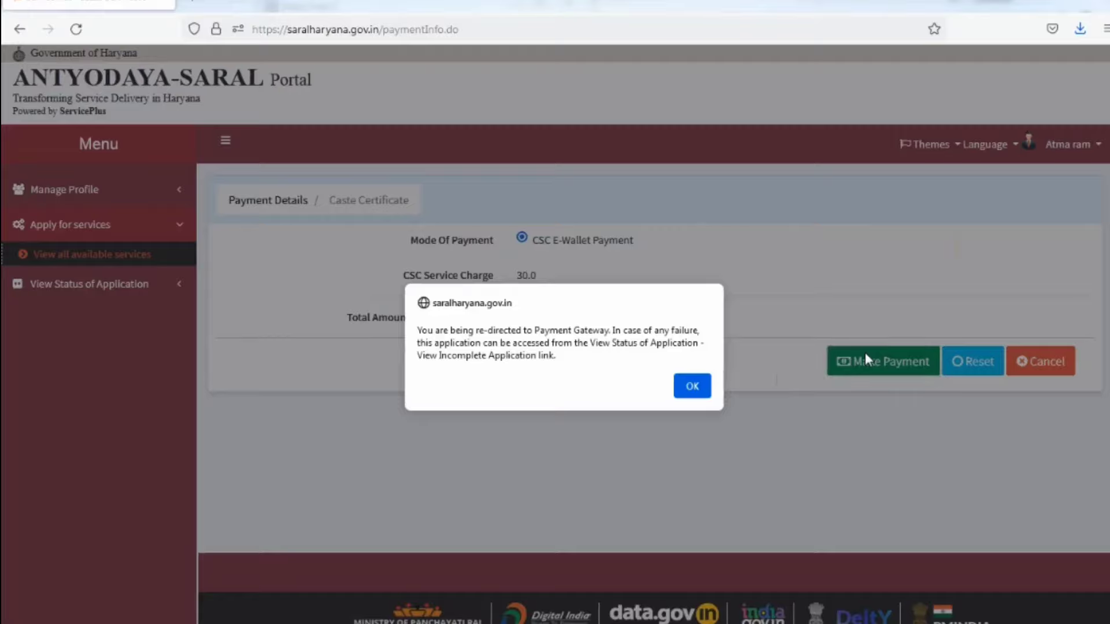
left_click(692, 386)
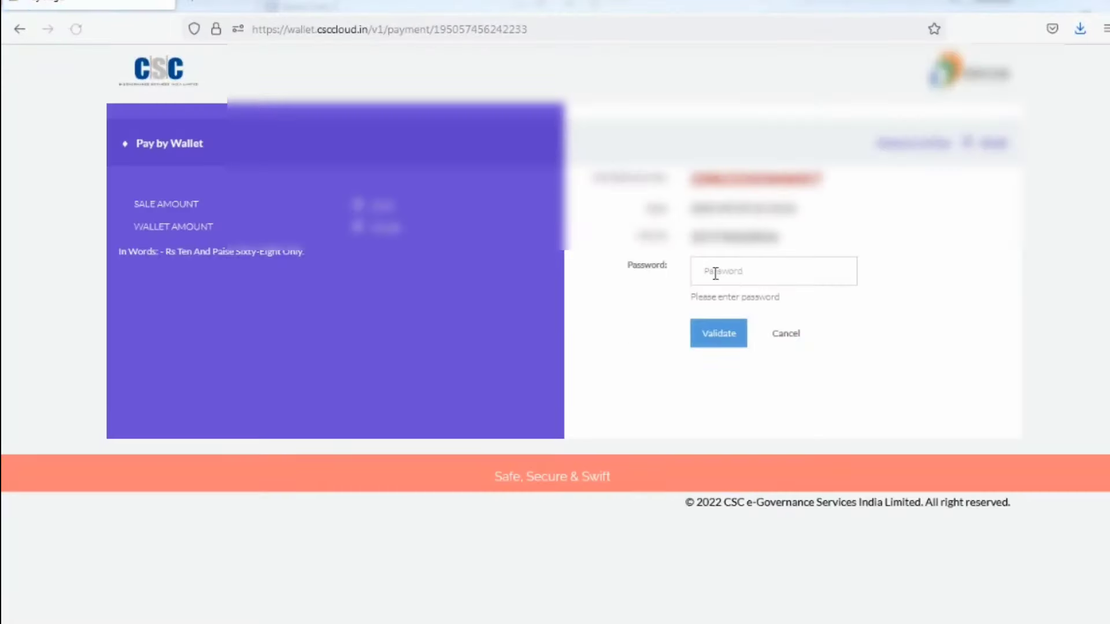
left_click(714, 273)
type("•")
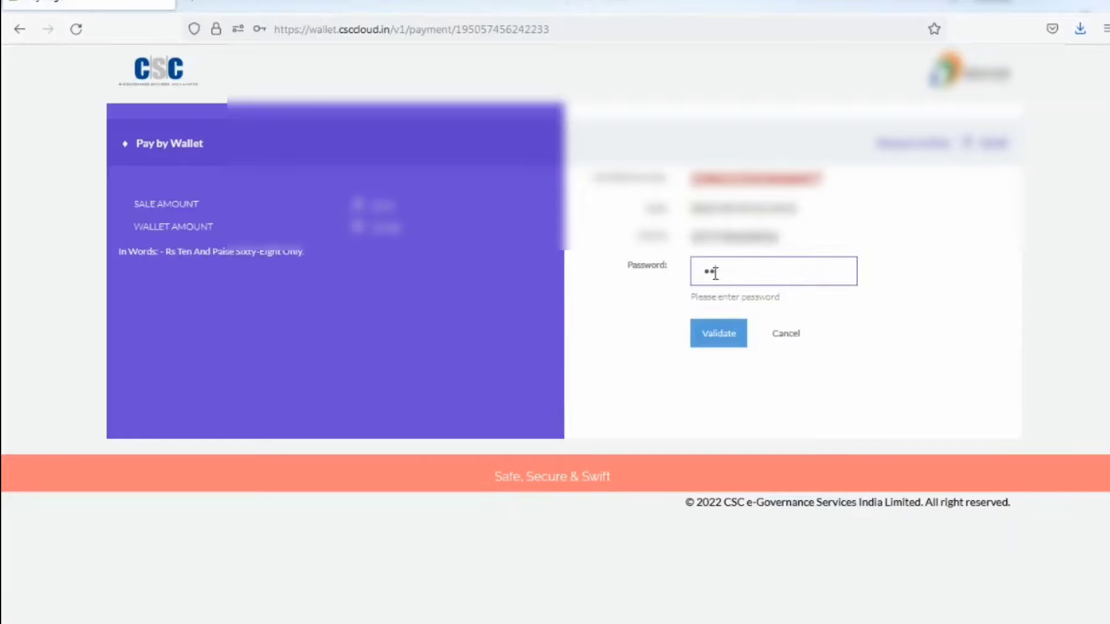
key("ctrl+a")
key("BackSpace")
Enter the wallet PIN to complete the Rs 10.68 payment.
left_click(715, 272)
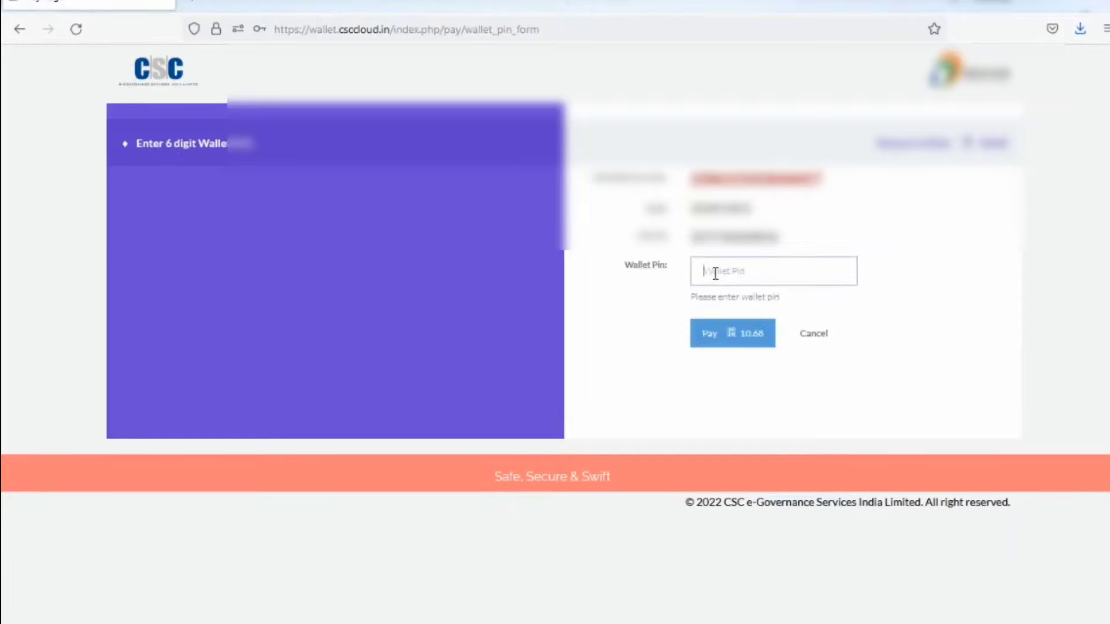
type("•")
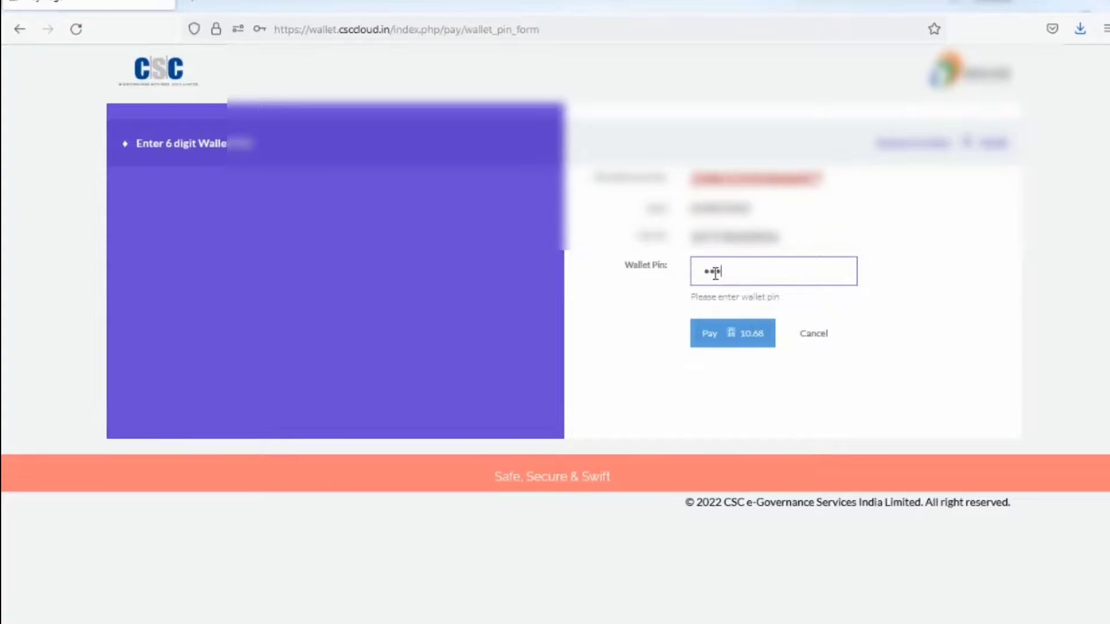
key("Return")
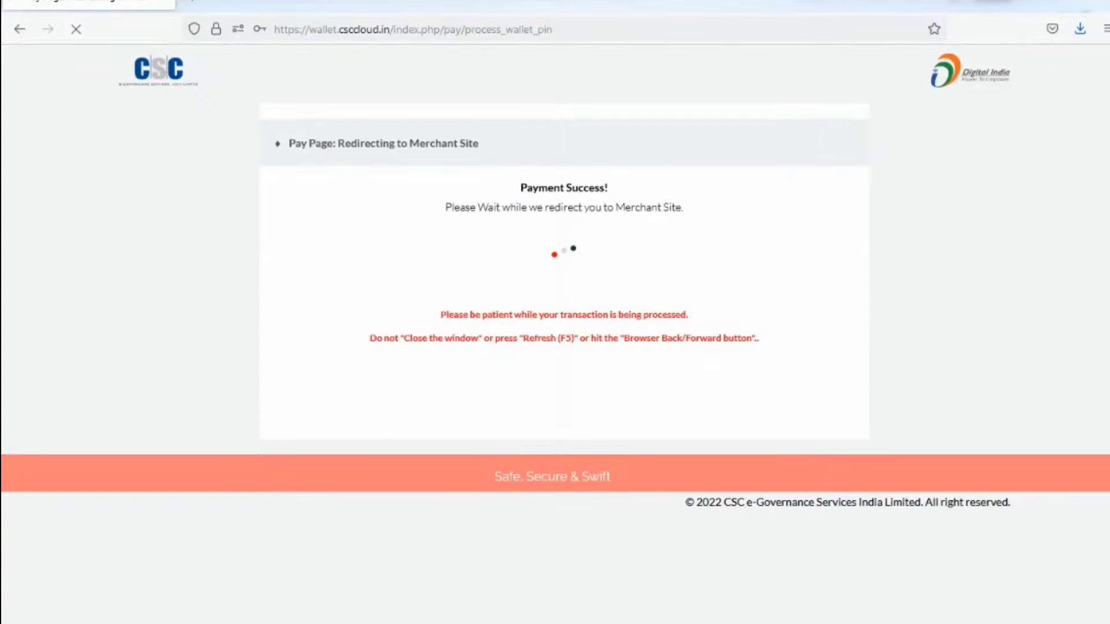
In Epson Scan 2, review the scanned page, then scan an additional page into the document.
mouse_move(228, 623)
mouse_move(228, 583)
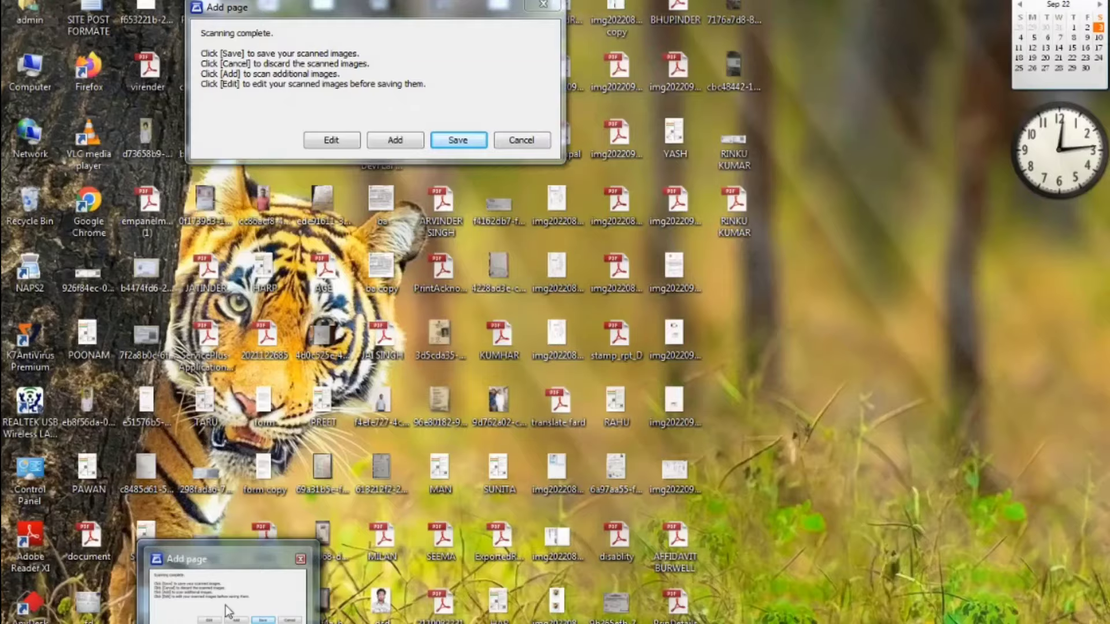
left_click(227, 600)
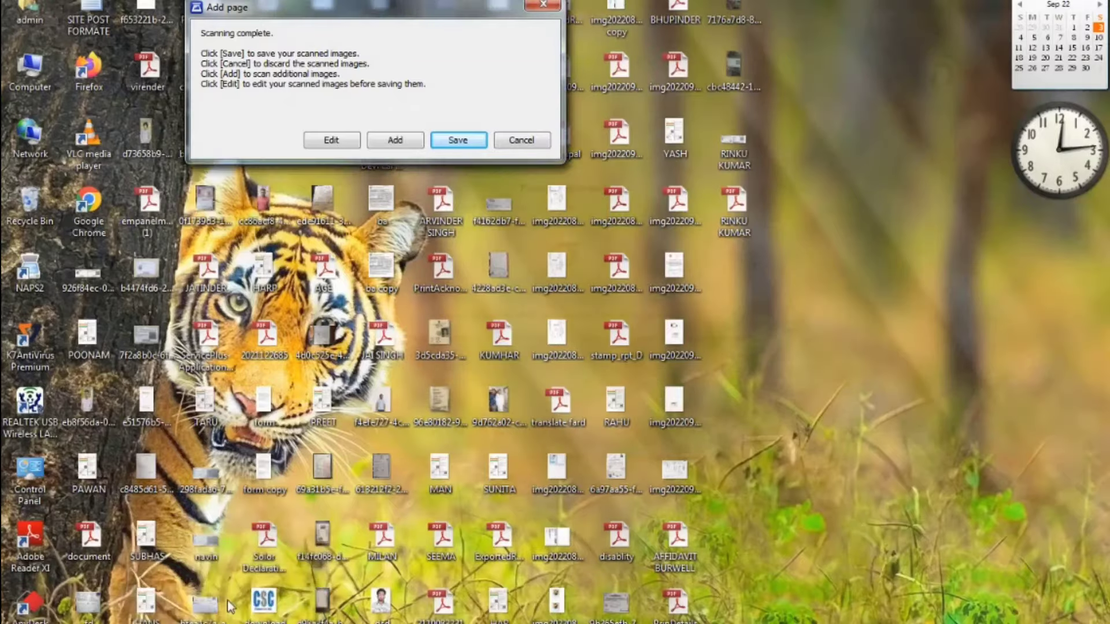
left_click(336, 144)
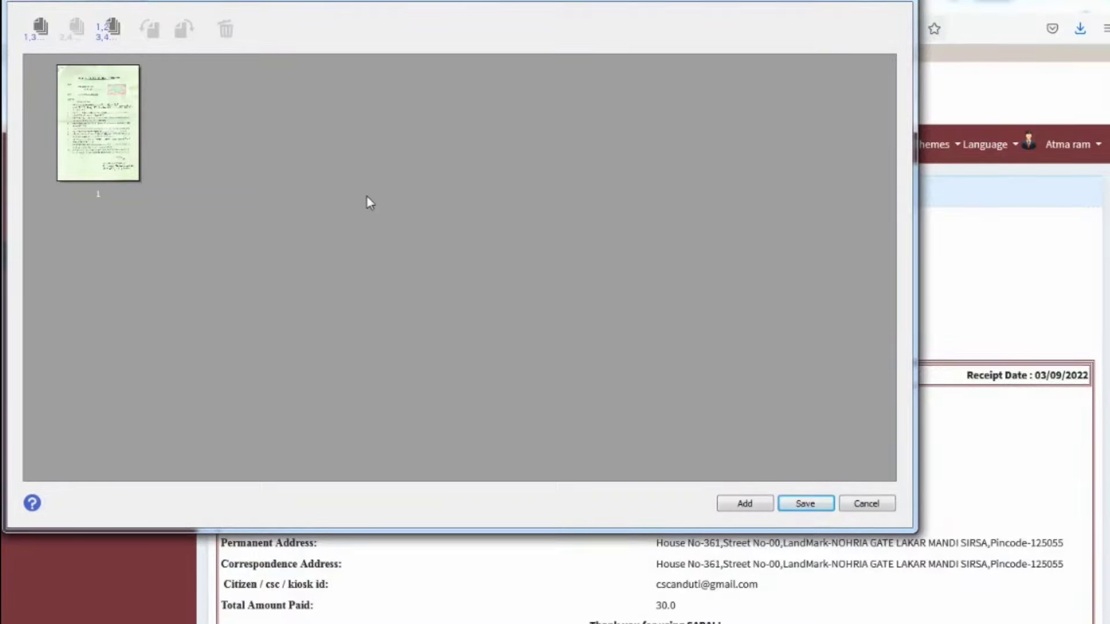
left_click(745, 504)
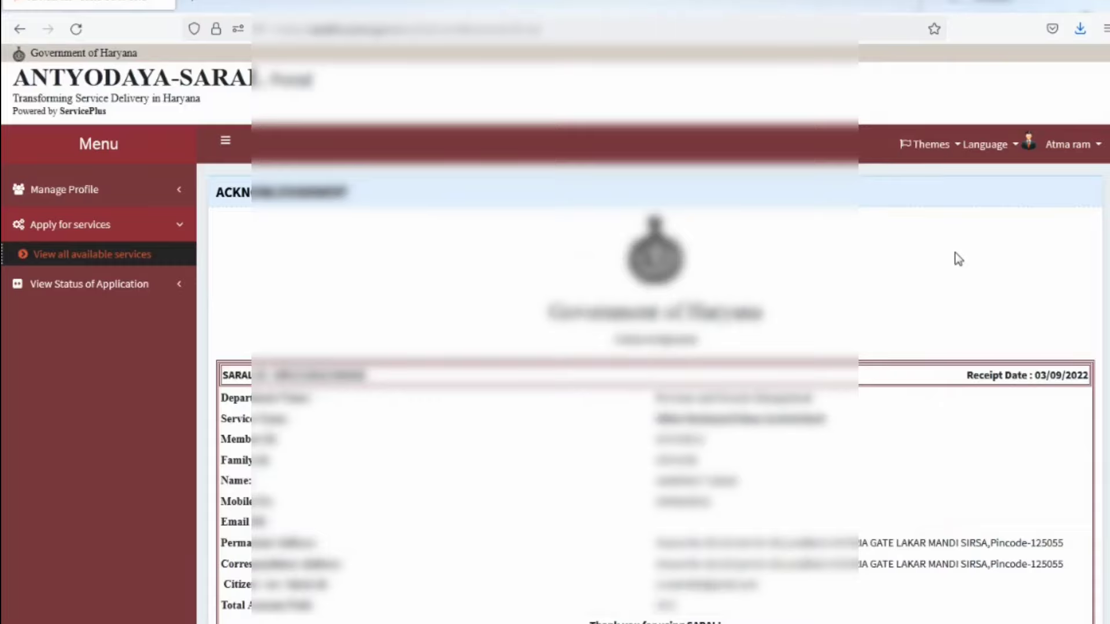
Download the acknowledgement receipt dated 03/09/2022 as a PDF.
scroll(676, 370, "down", 5)
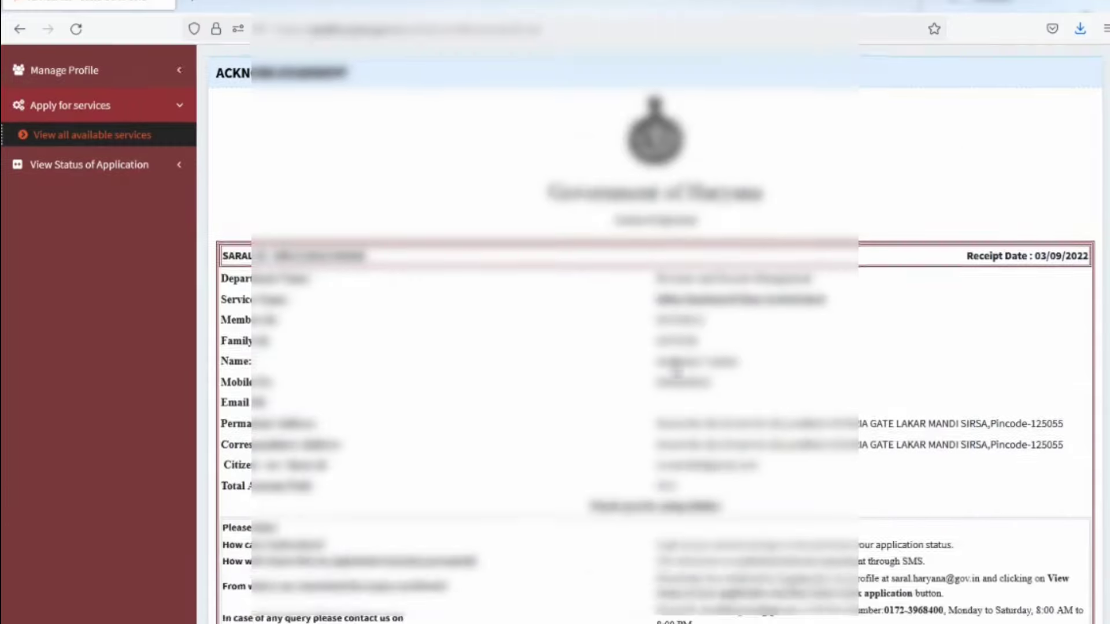
scroll(673, 369, "down", 2)
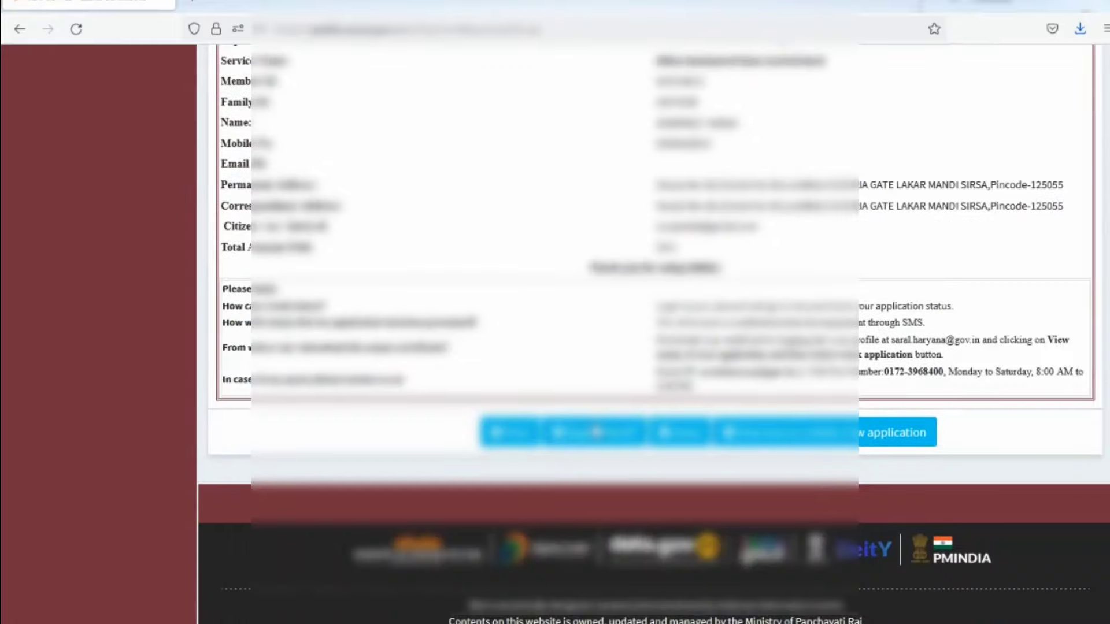
left_click(585, 434)
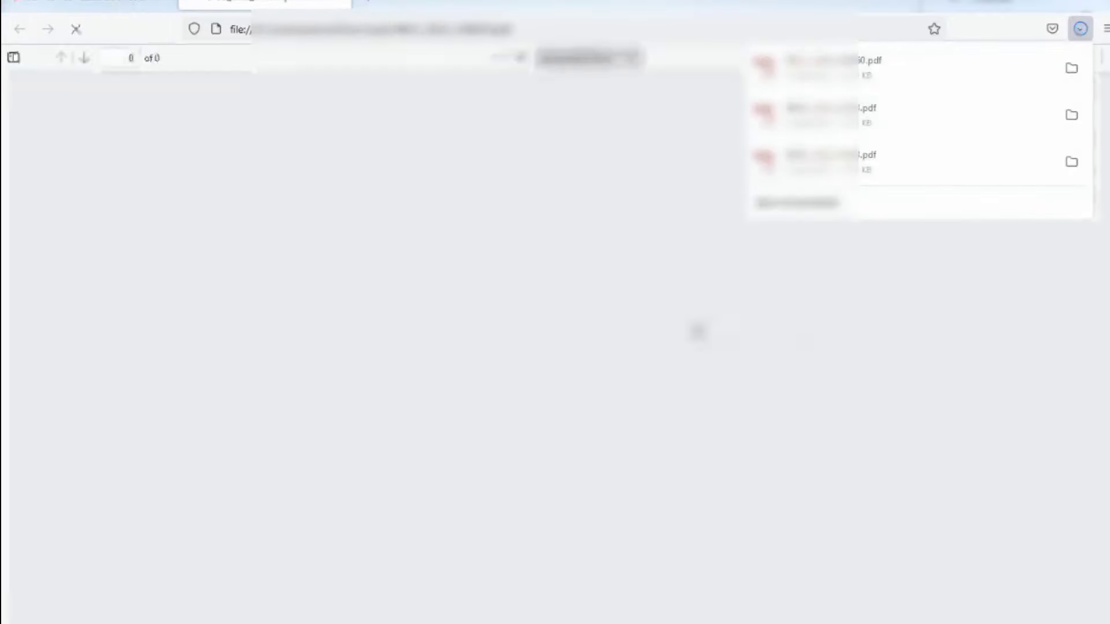